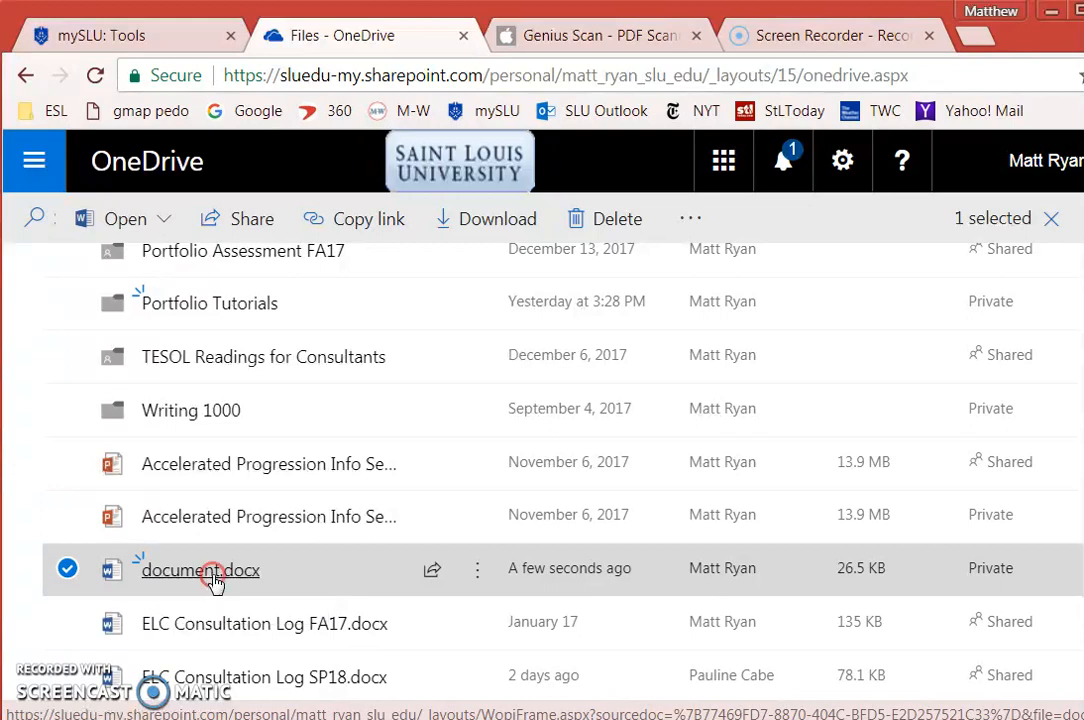
Step: Start renaming document.docx and enter "Argument Essay Draft 1 with comments" as its new name
right_click(213, 581)
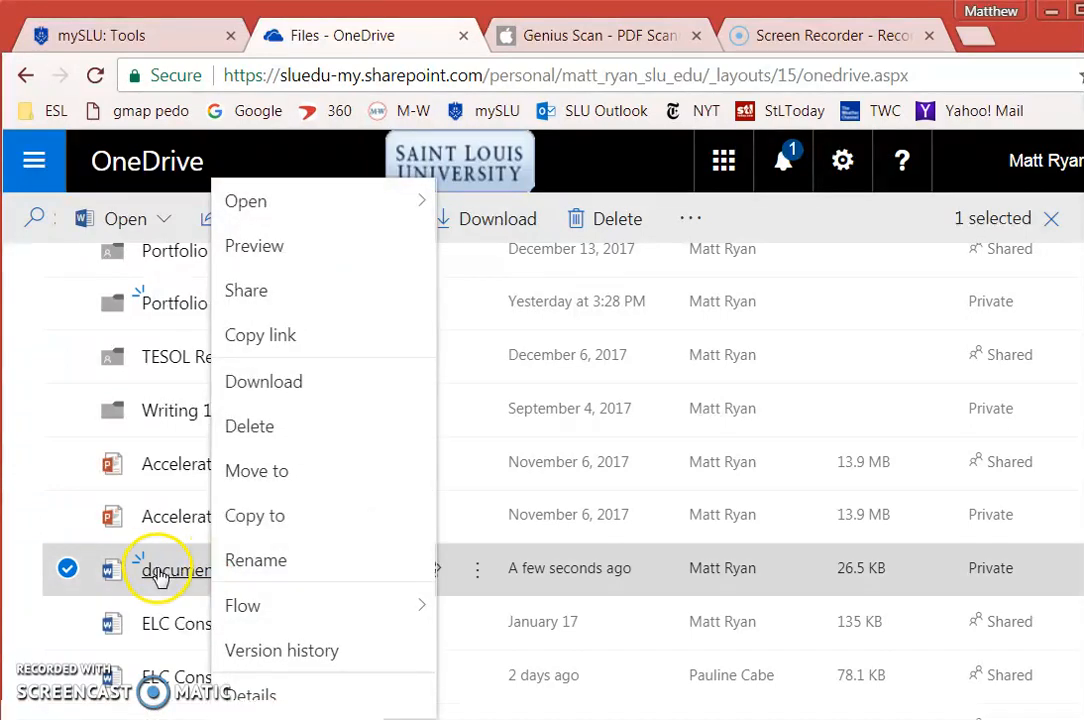
right_click(157, 575)
click(165, 570)
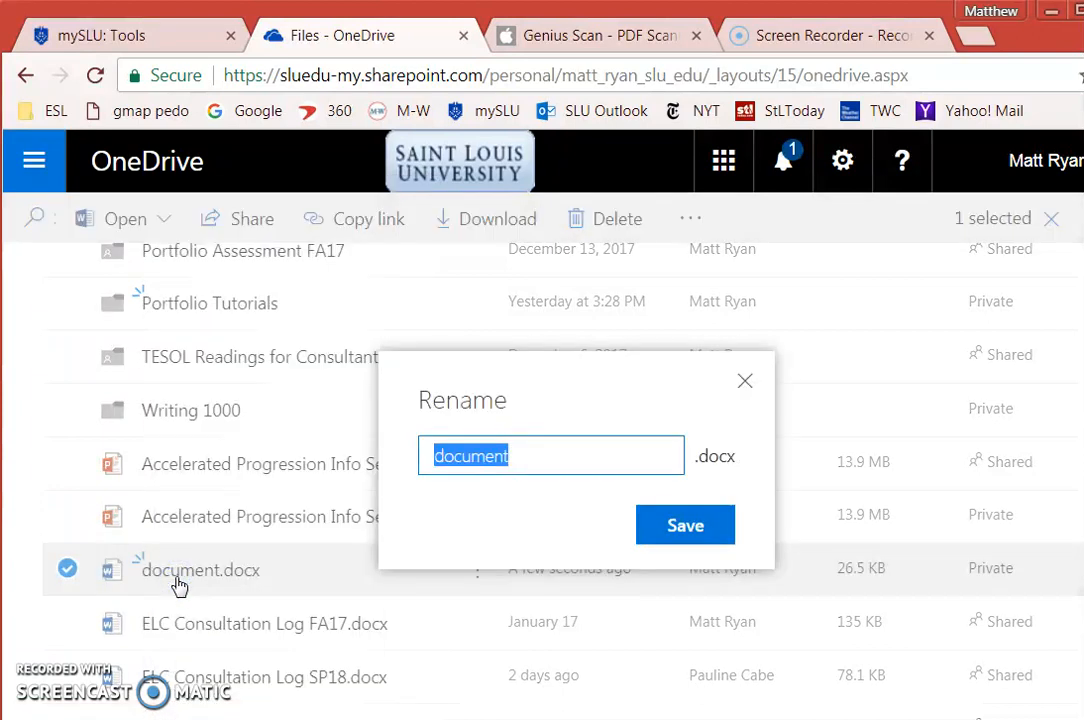
text(Argument)
text( Essay Dra)
text(ft 1)
text( with com)
text(ments)
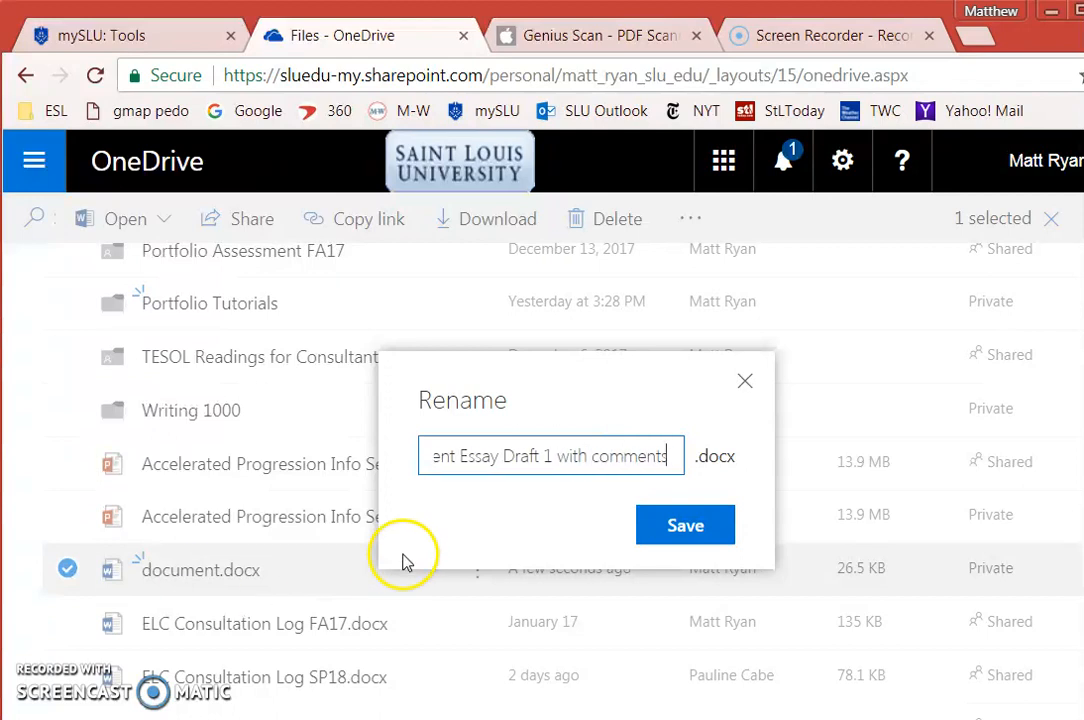
Step: Review the assignment, draft number and "with comments" parts of the new file name, and save the rename
click(492, 458)
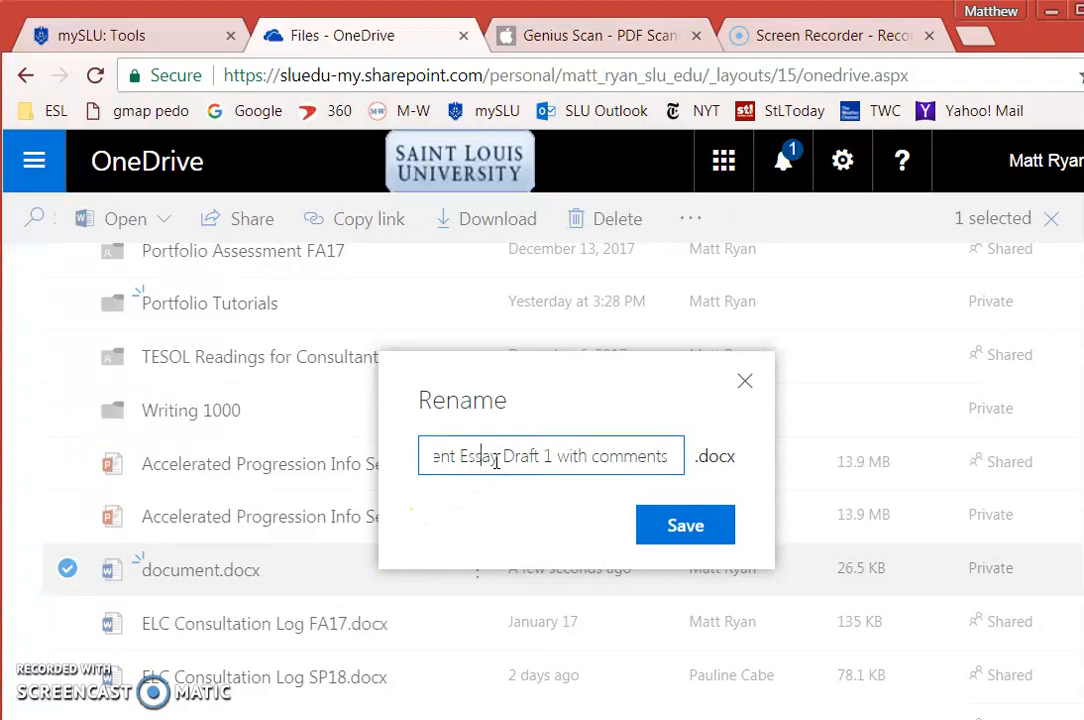
key(Home)
key(ctrl+Right)
key(ctrl+Right)
key(ctrl+Right)
key(ctrl+Left)
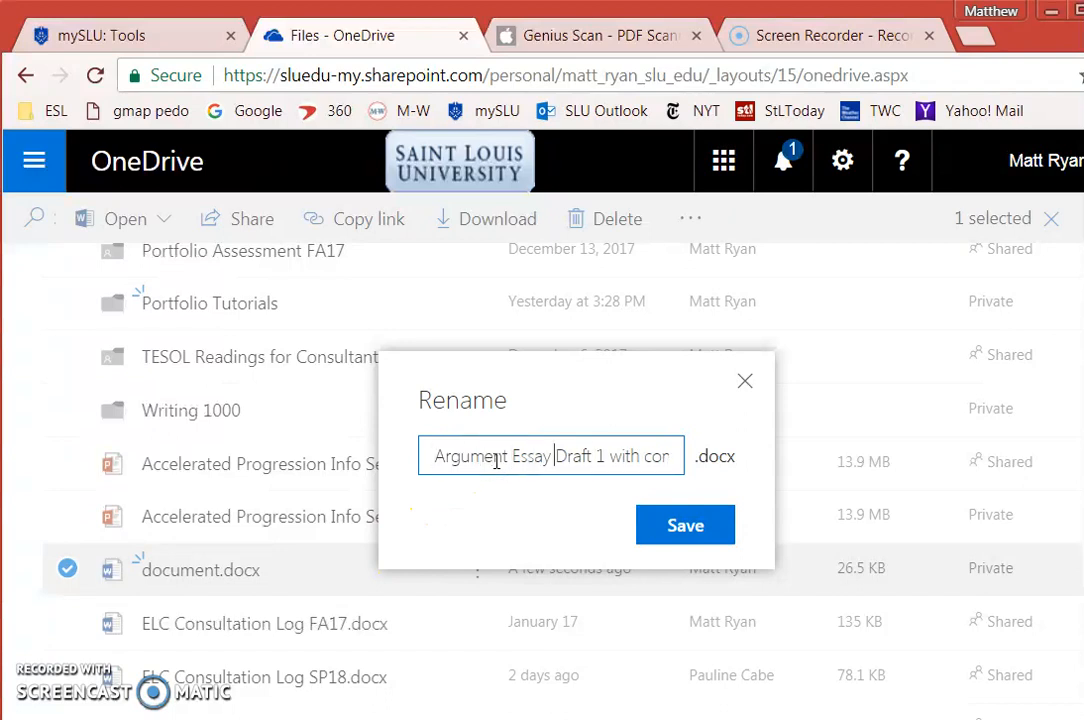
key(ctrl+shift+Right)
key(shift+Right)
key(Right)
key(ctrl+shift+Right)
key(ctrl+shift+Right)
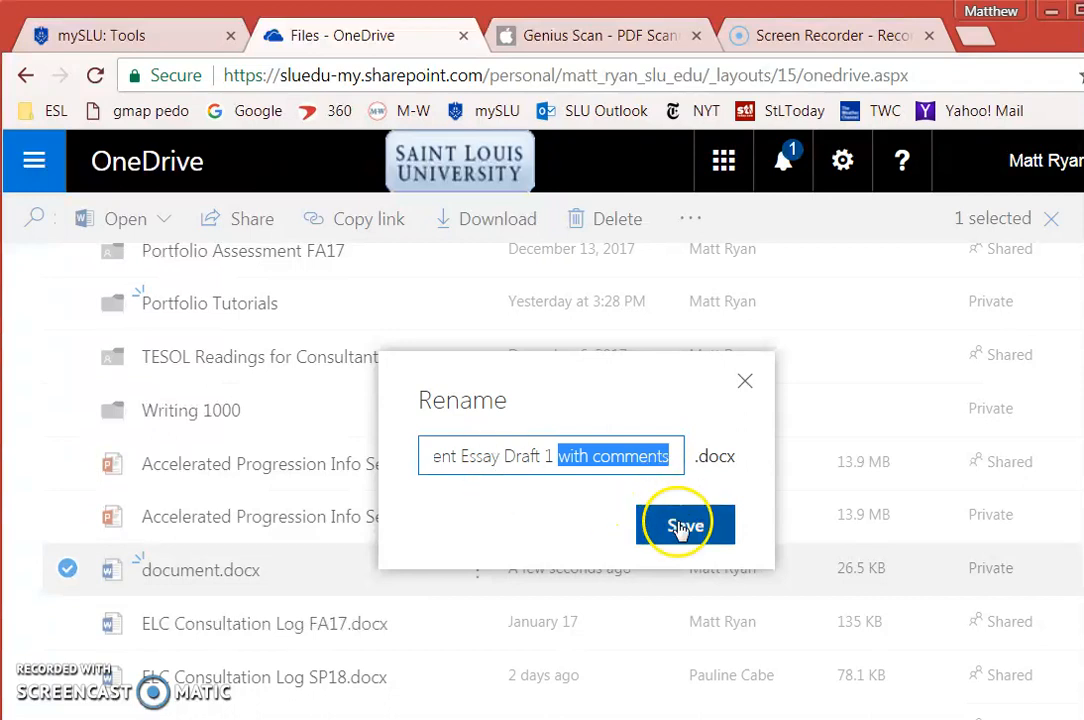
click(679, 527)
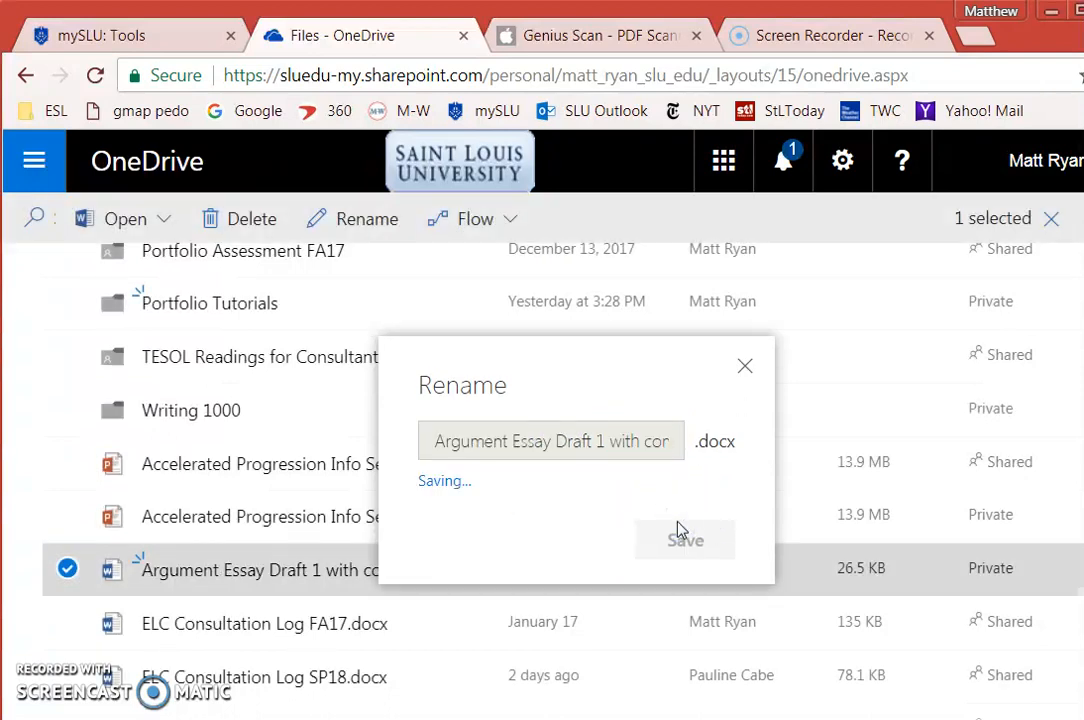
Step: Download "Argument Essay Draft 1 with comments.docx" from OneDrive, keeping only that file selected
click(290, 588)
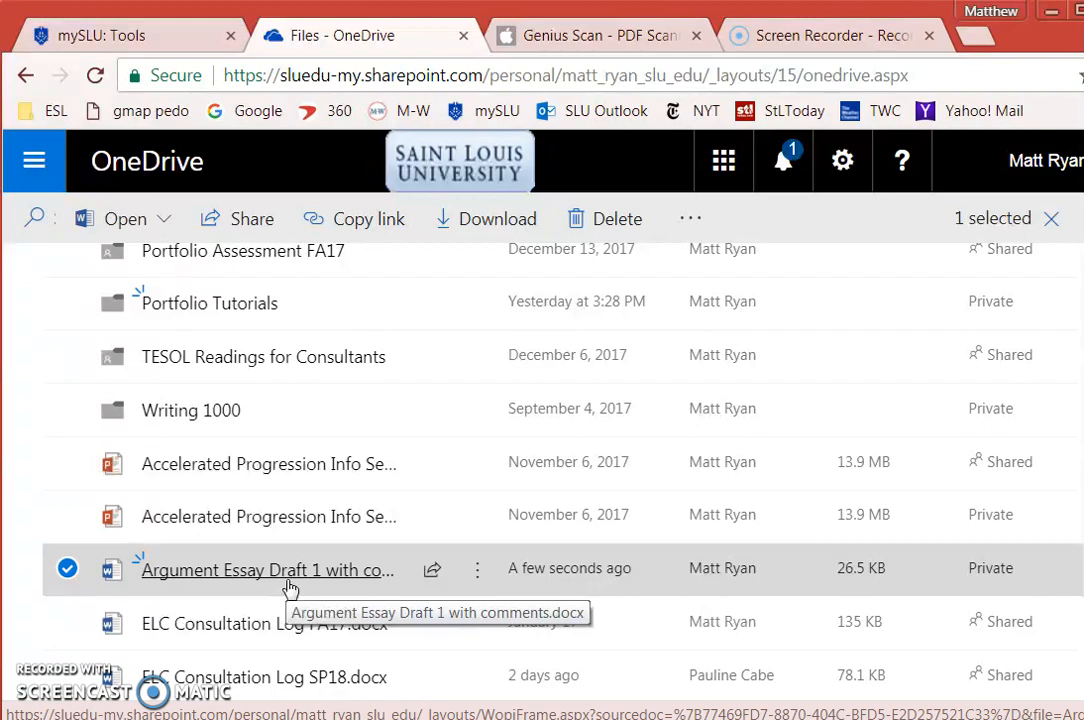
click(67, 570)
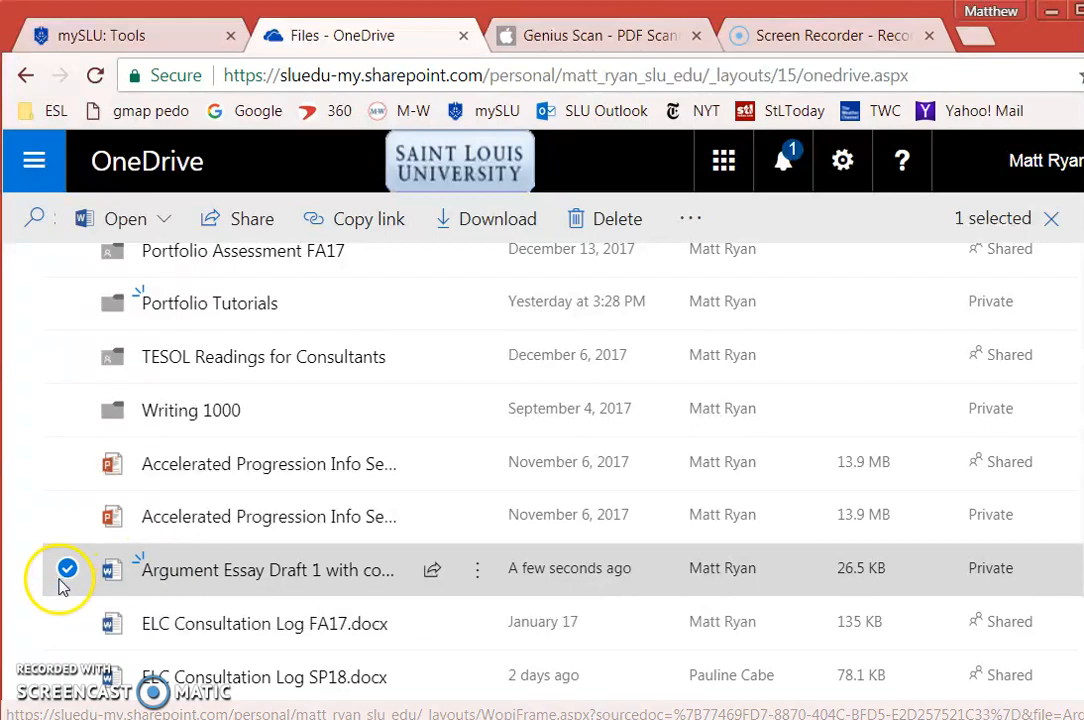
click(70, 572)
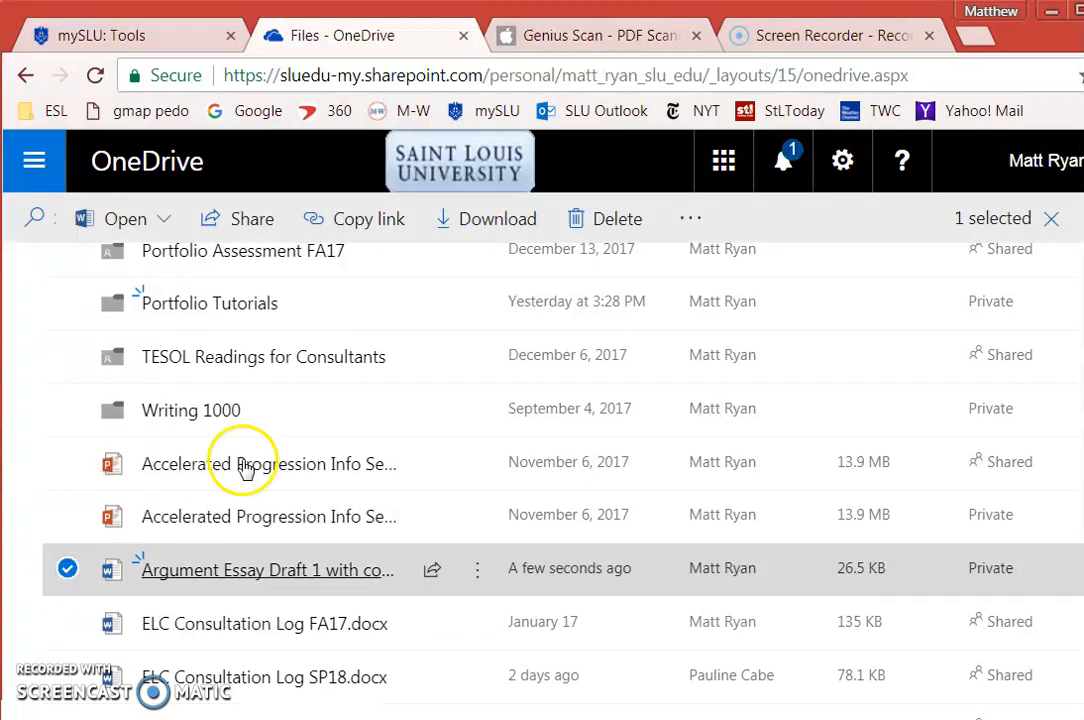
click(478, 232)
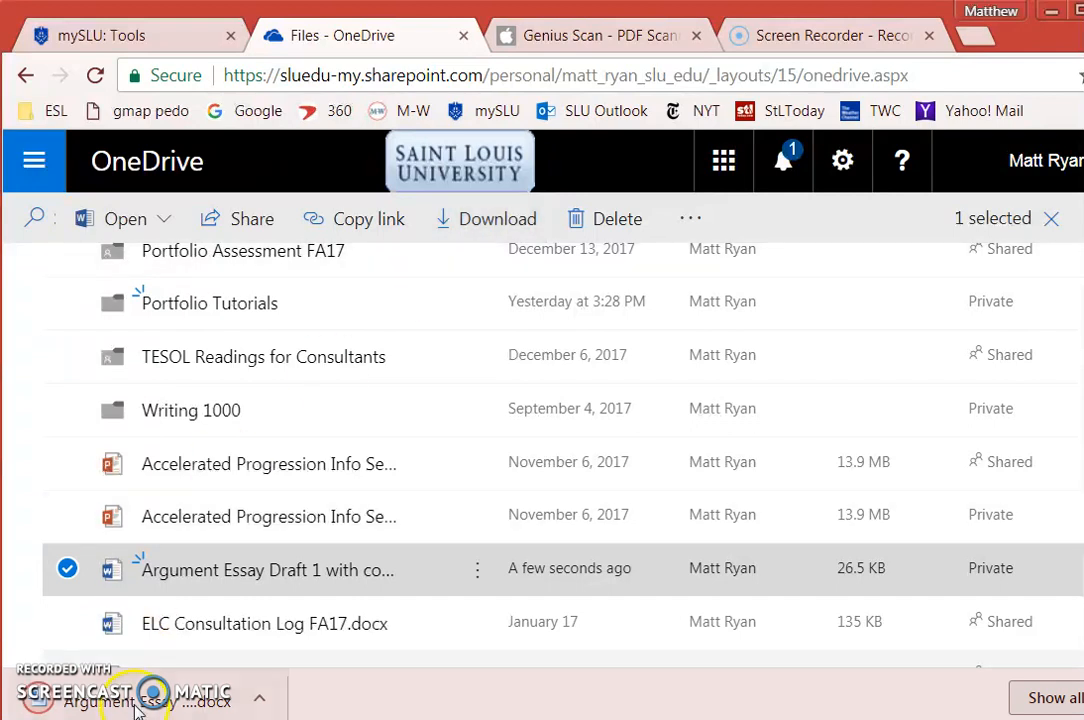
Step: Open the downloaded essay in a maximized Word window and enable editing
click(138, 703)
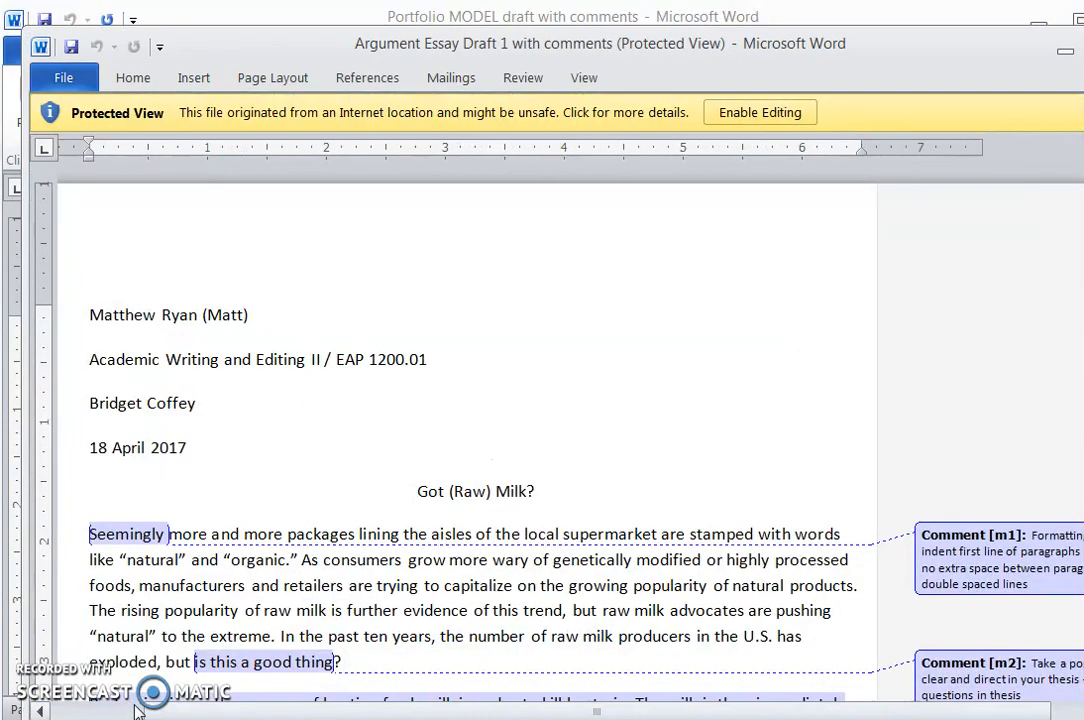
double_click(426, 38)
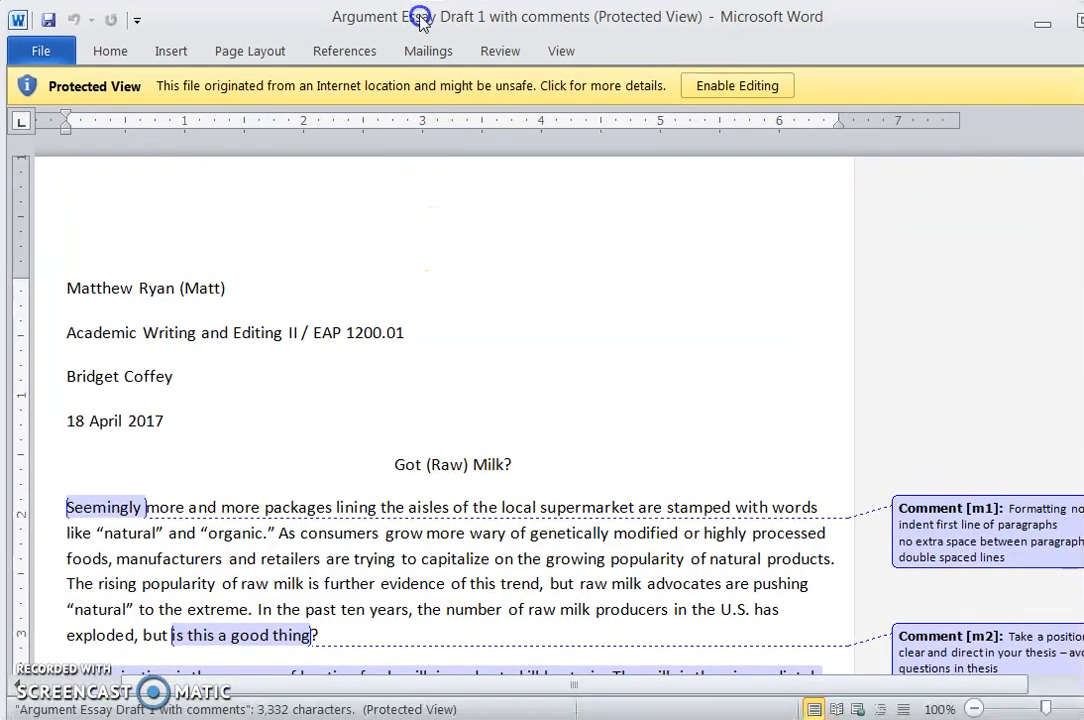
click(716, 88)
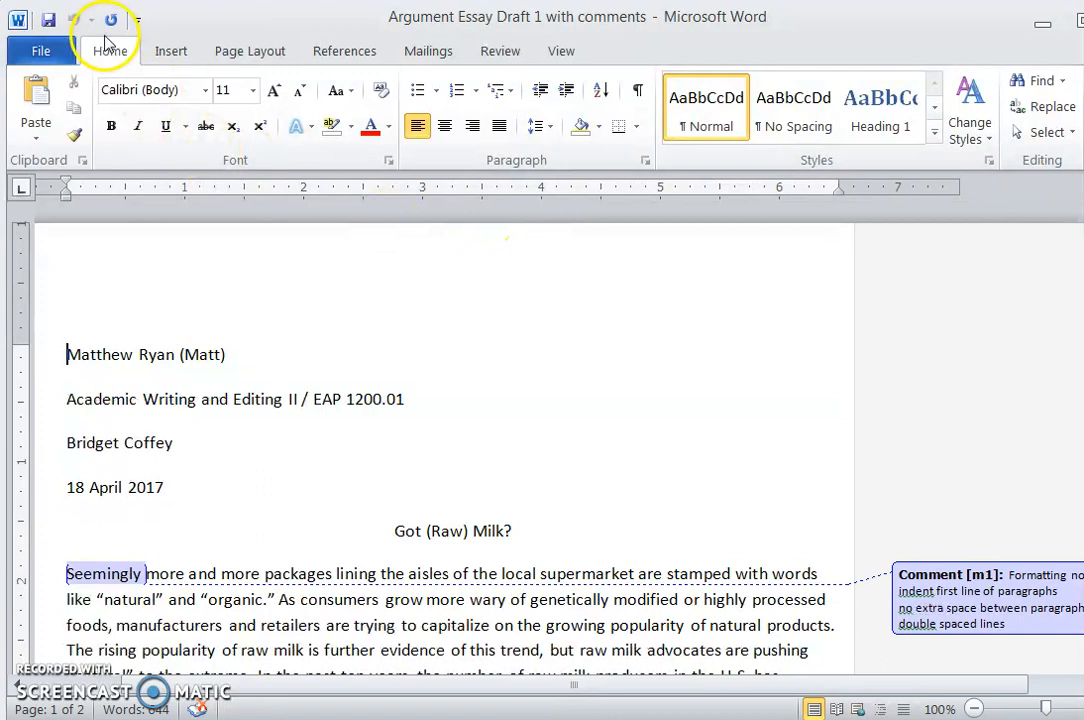
Step: Save a copy of the essay as a Word Document in Documents > My Computer > EAP 1200, keeping its file name
click(42, 55)
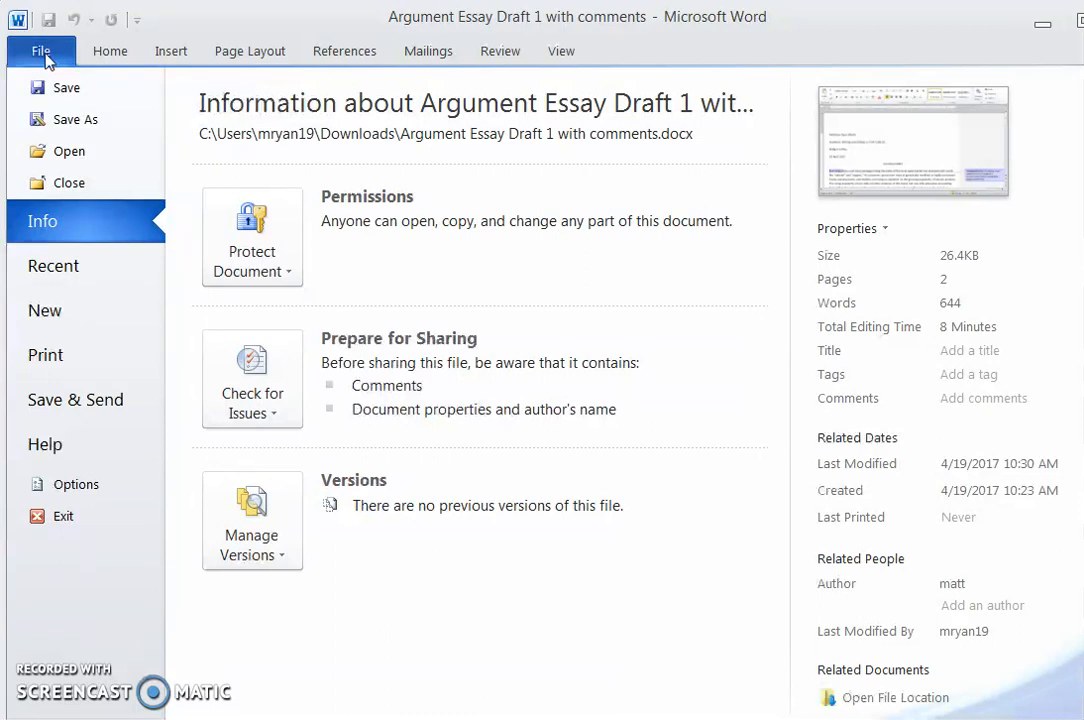
click(62, 119)
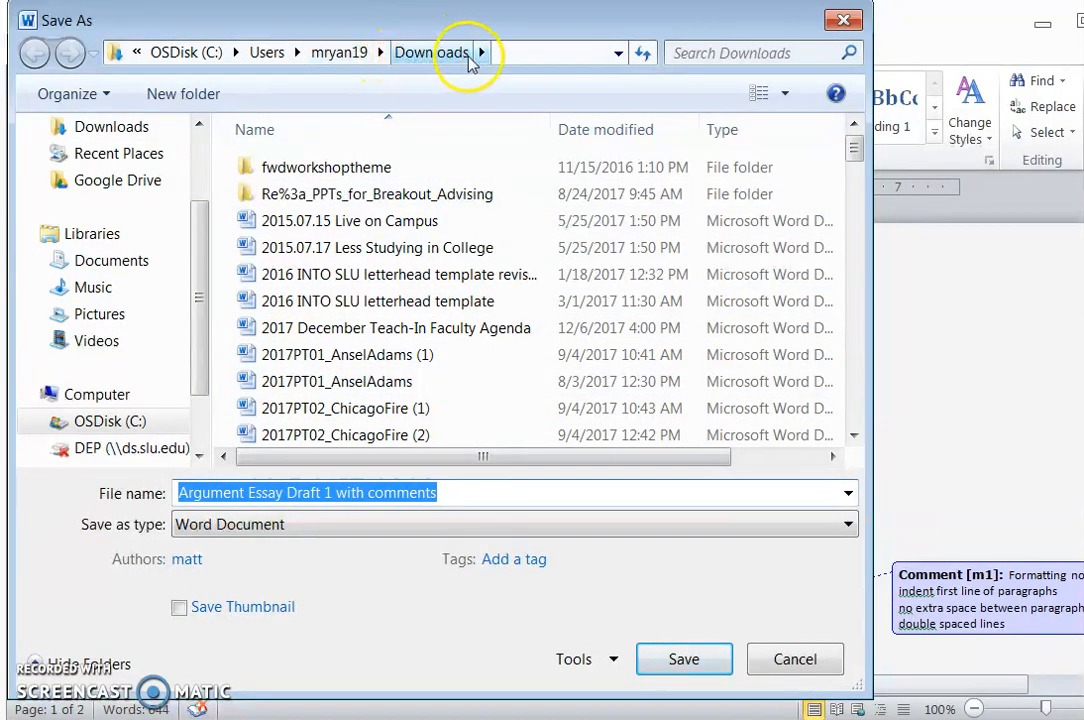
scroll(388, 355, down, 20)
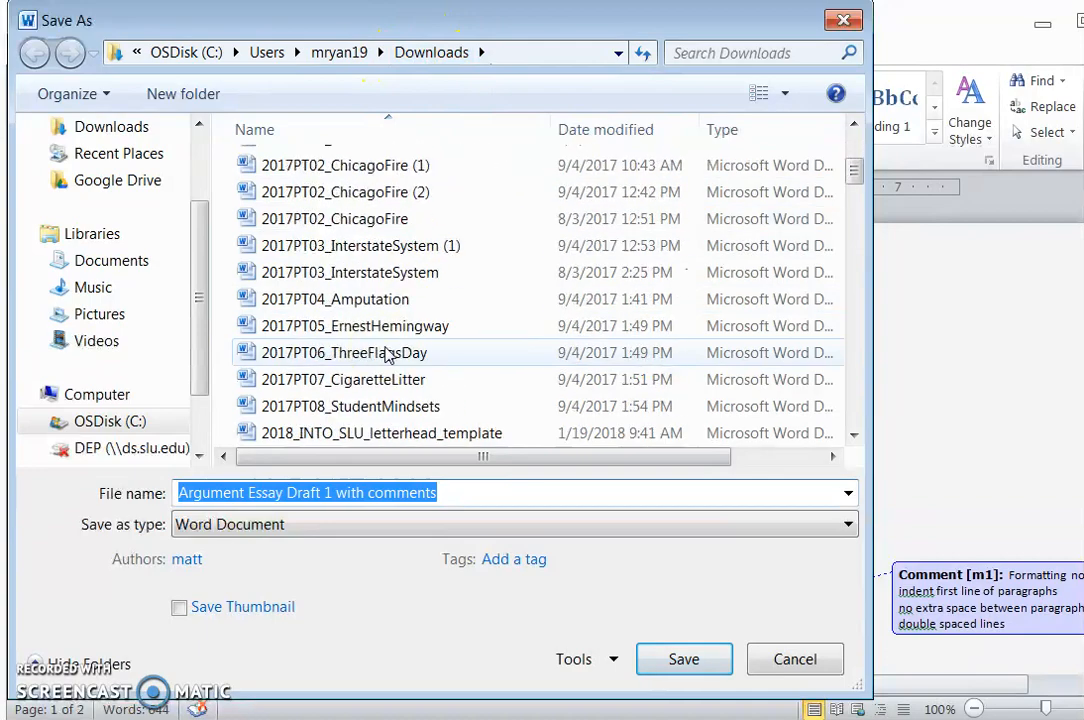
scroll(388, 355, down, 1)
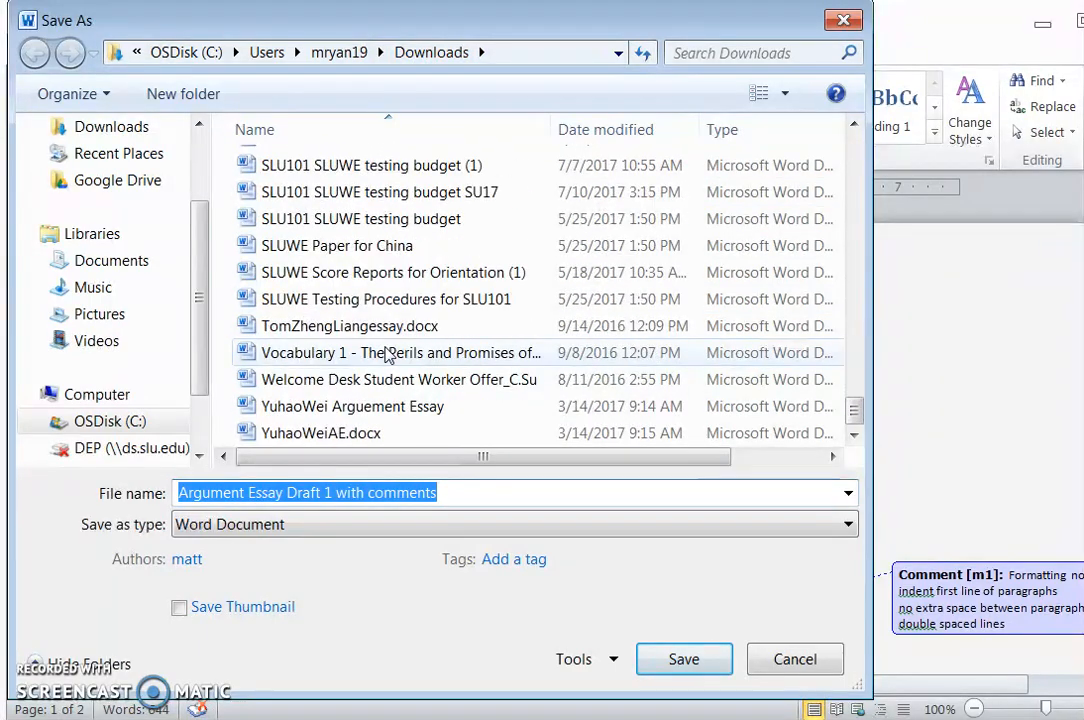
scroll(388, 355, up, 20)
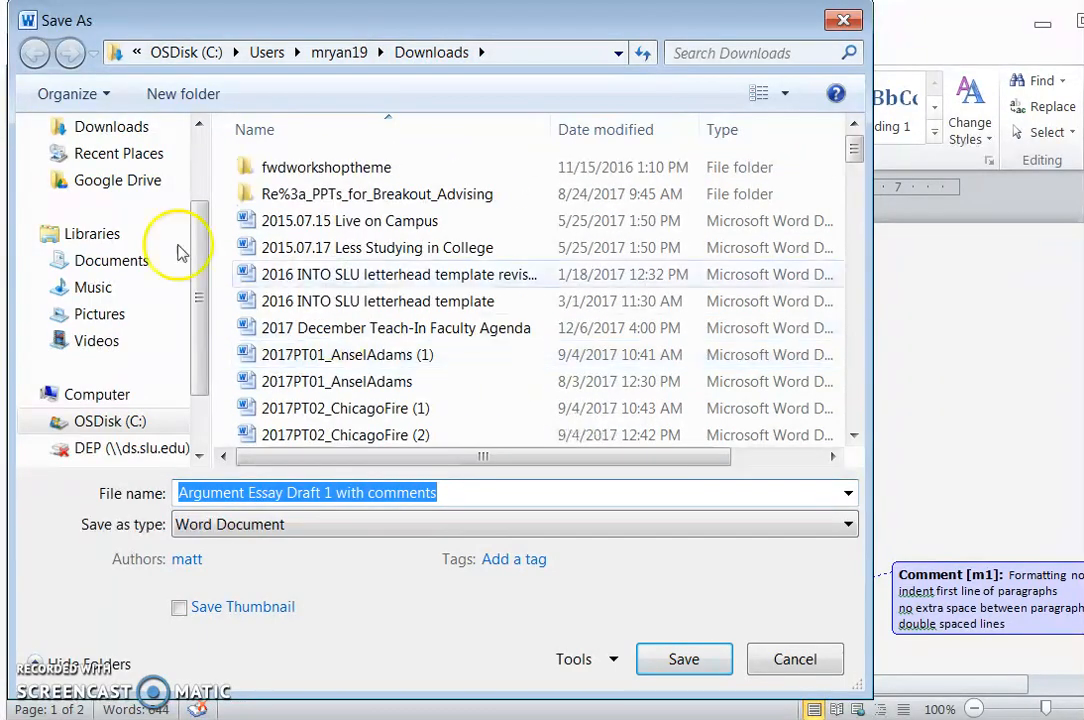
click(41, 261)
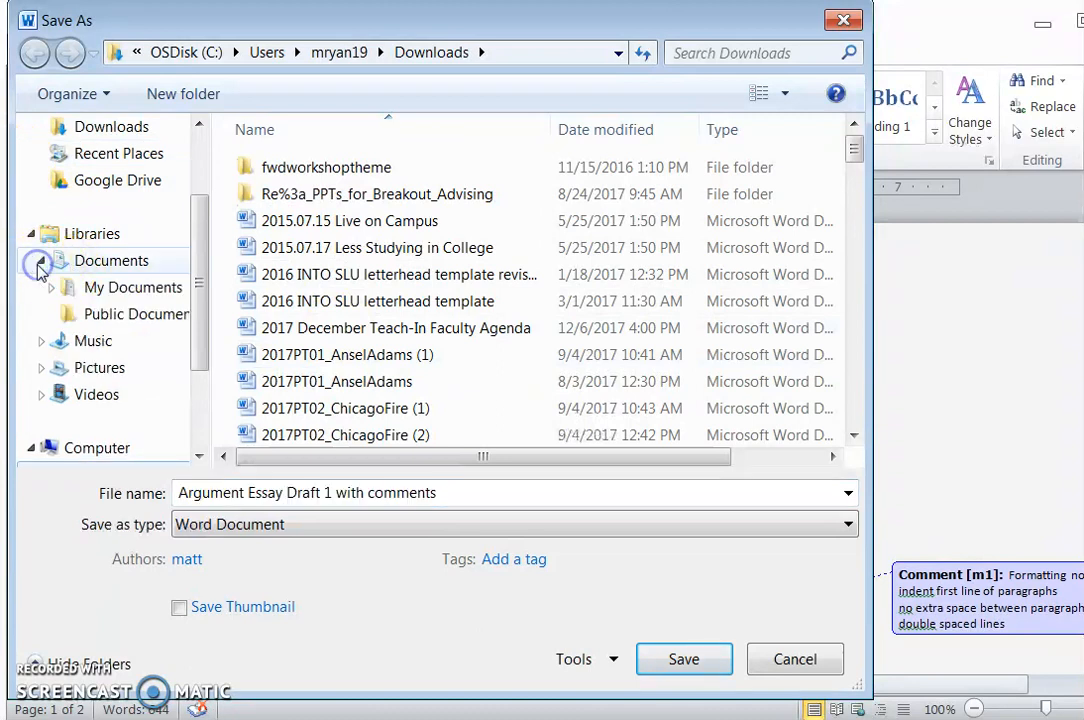
click(96, 266)
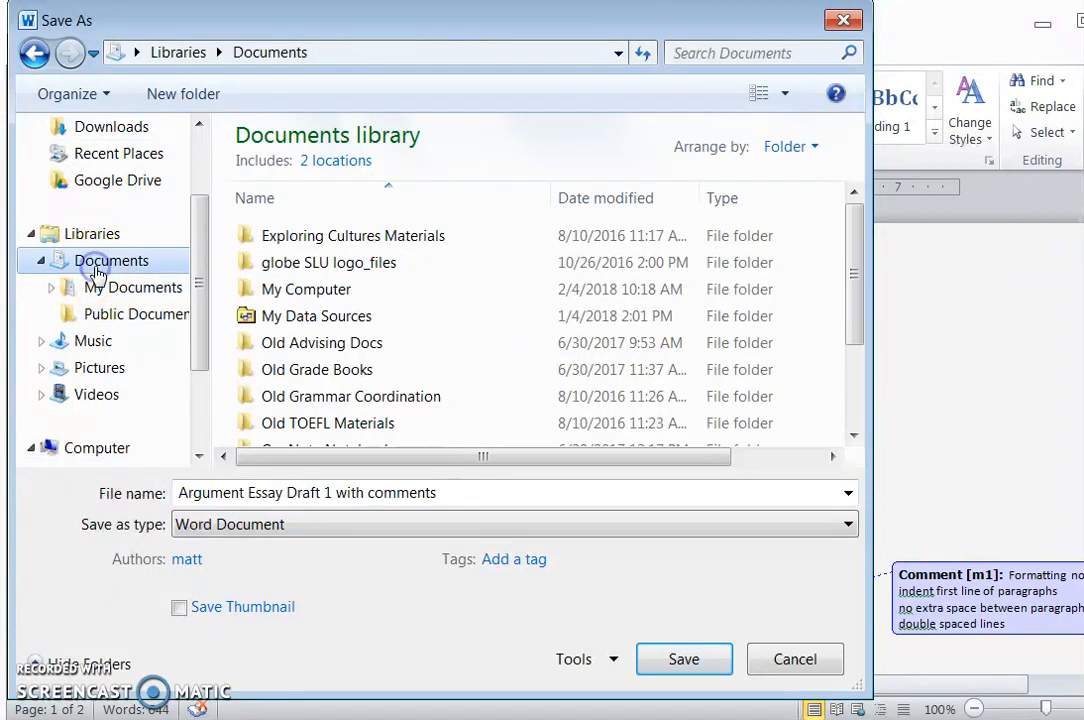
click(313, 296)
double_click(313, 296)
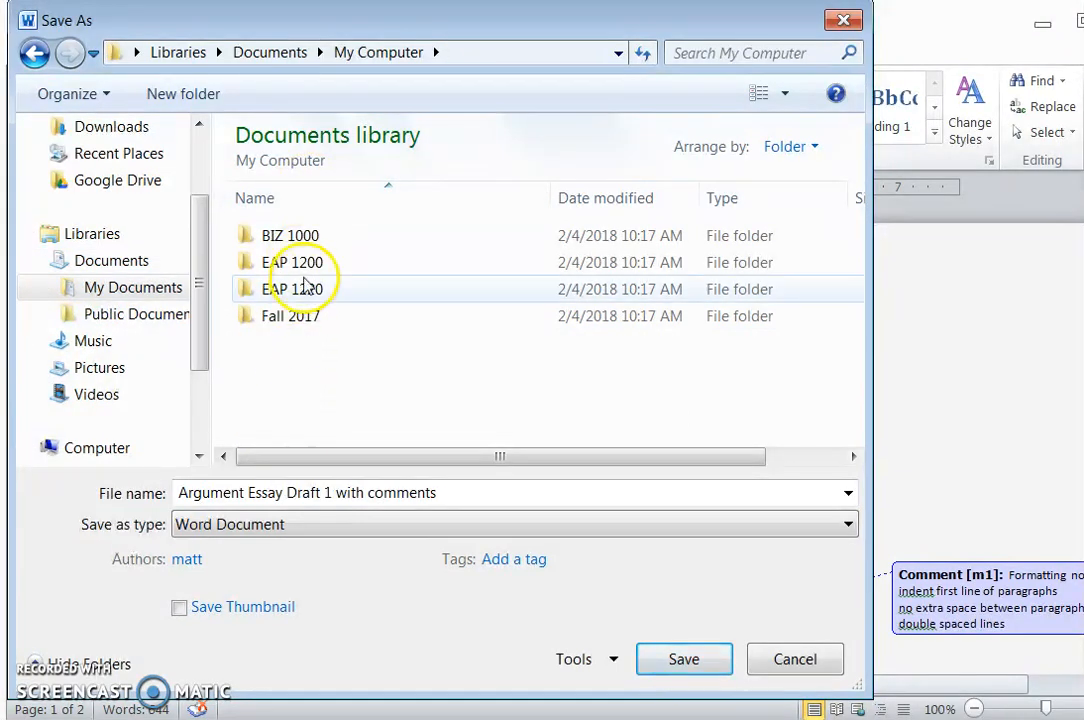
click(310, 266)
double_click(309, 268)
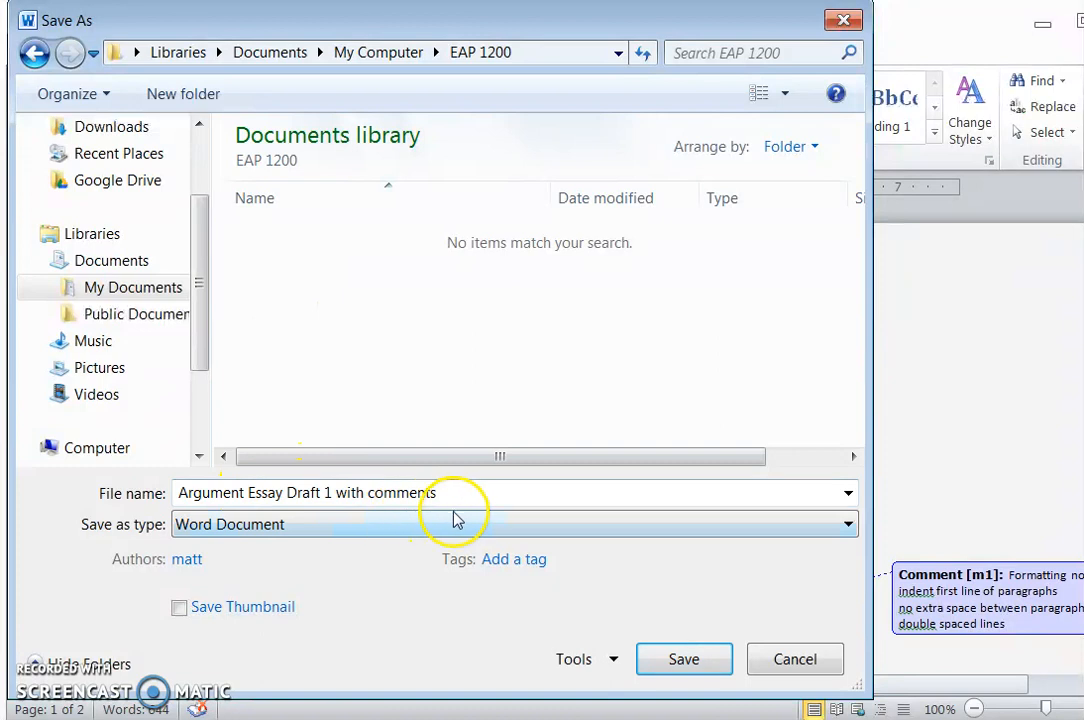
click(680, 660)
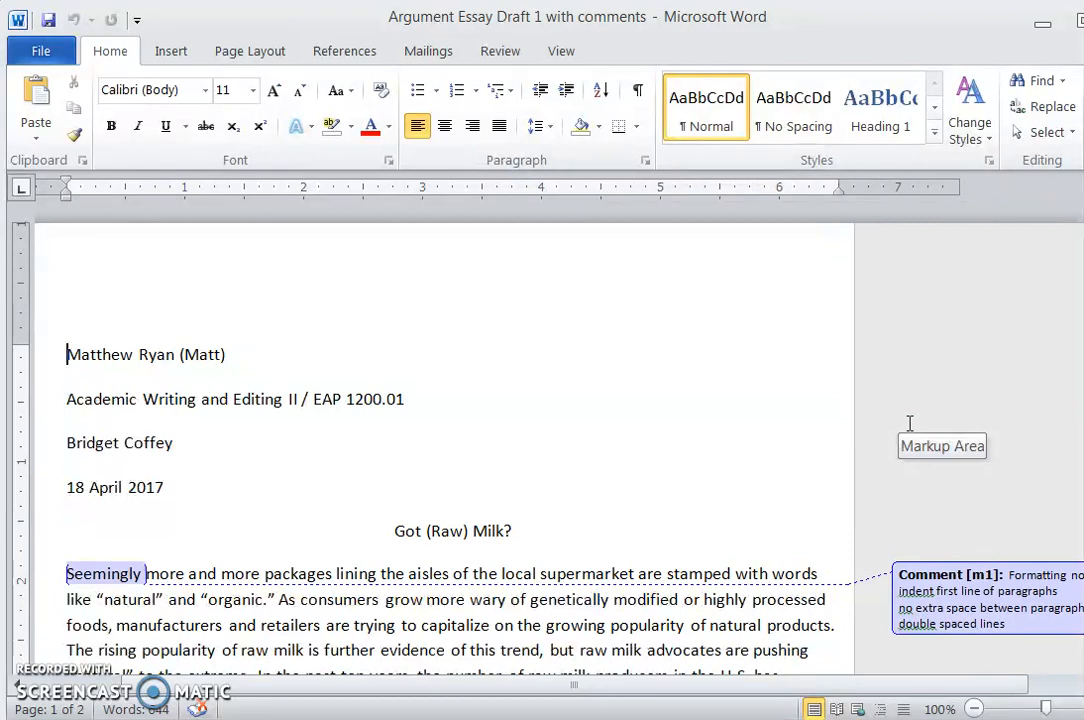
Step: Read the formatting comment beside the essay's opening and indent the first line of the first body paragraph
scroll(908, 424, down, 2)
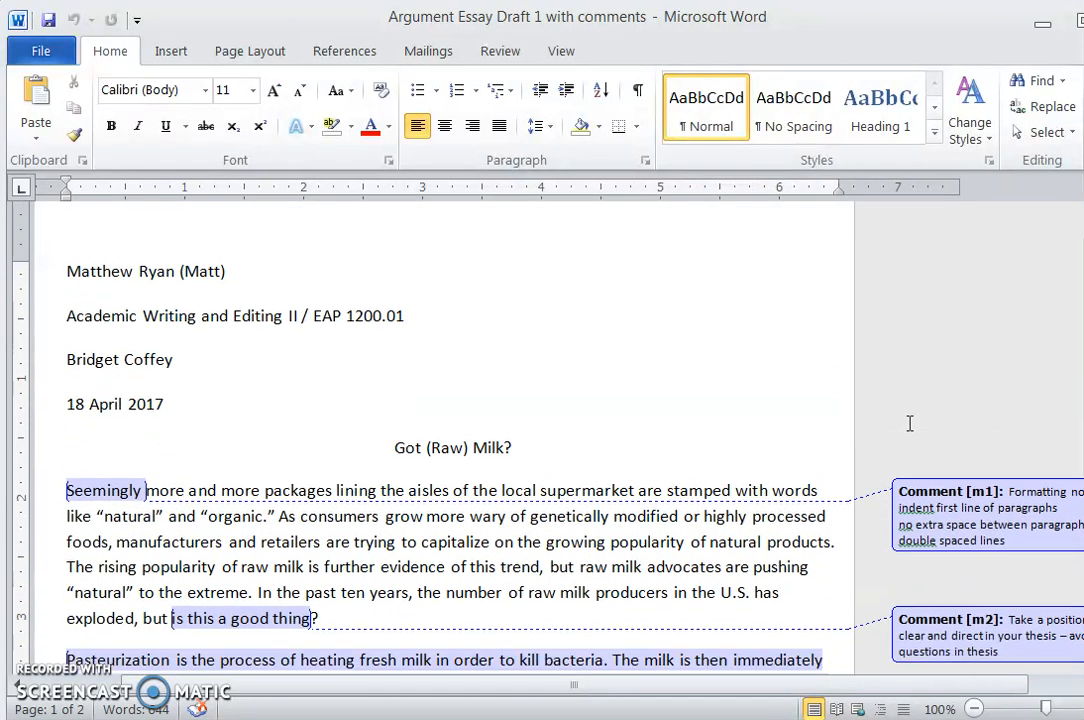
click(953, 429)
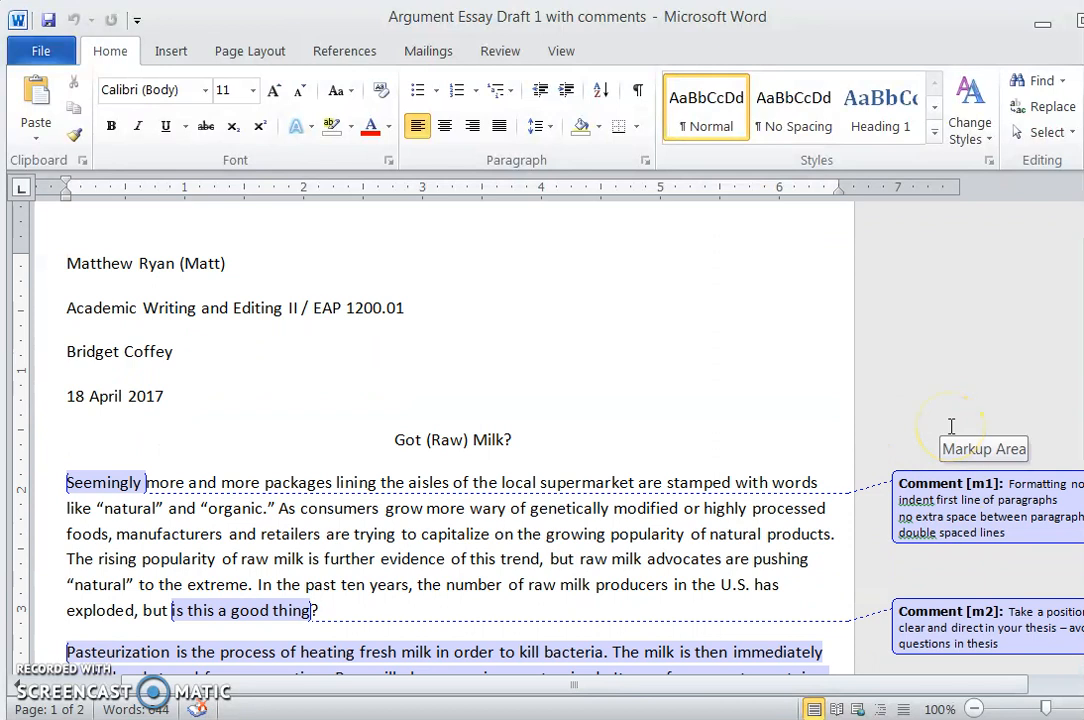
click(1024, 496)
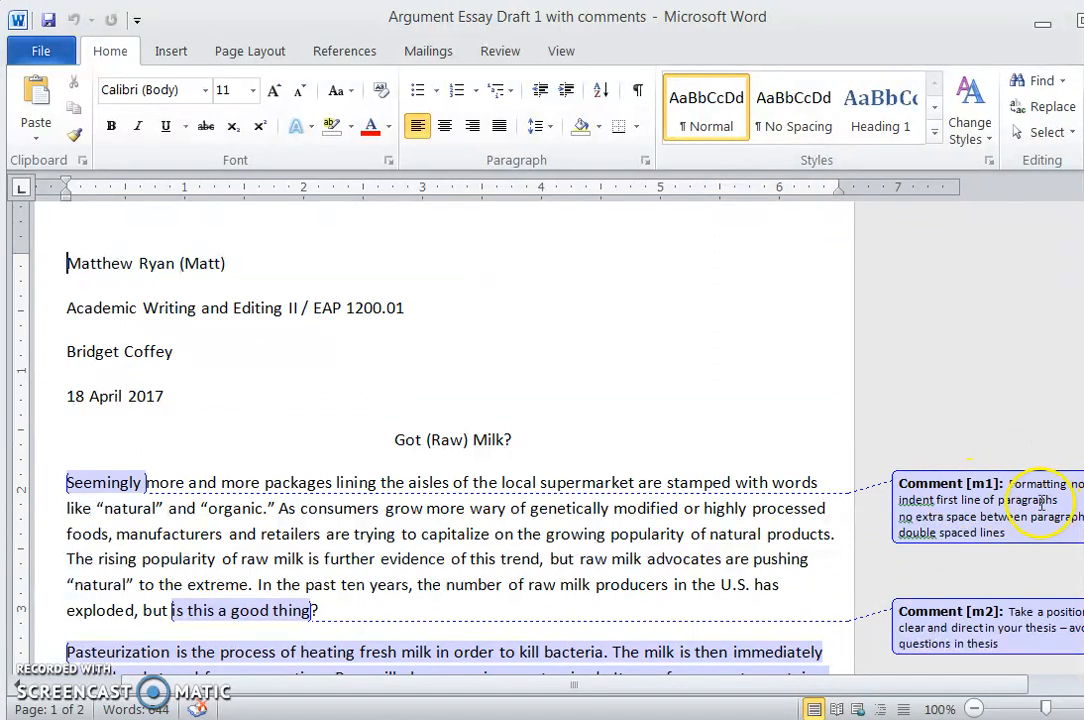
click(922, 524)
click(944, 568)
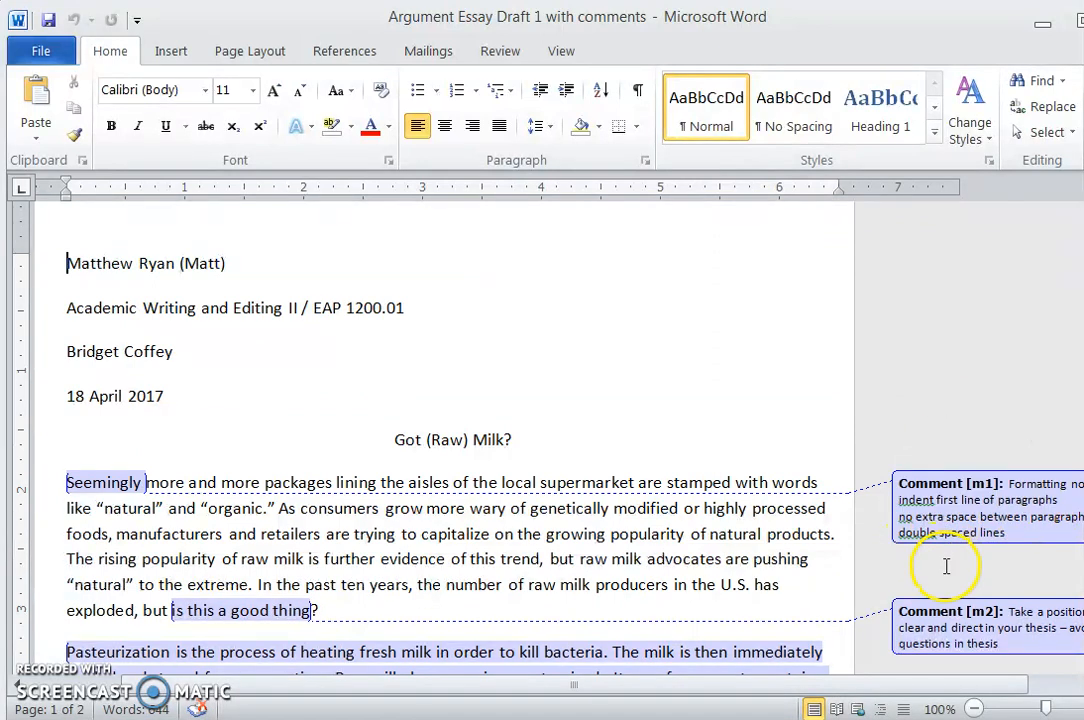
click(62, 488)
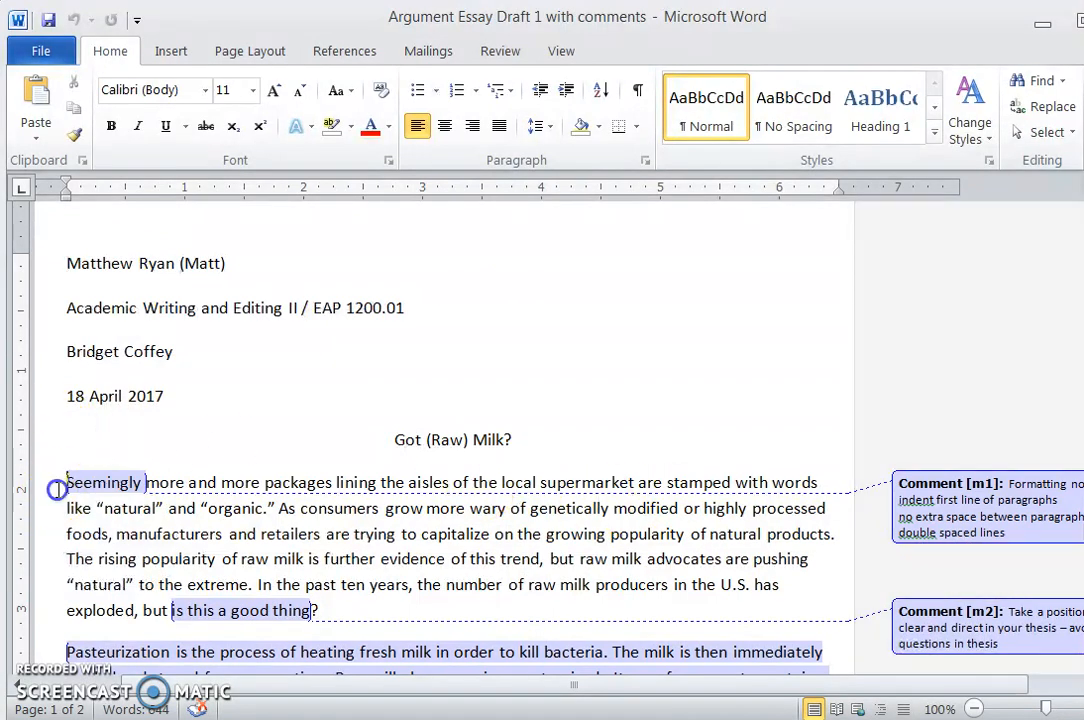
key(Tab)
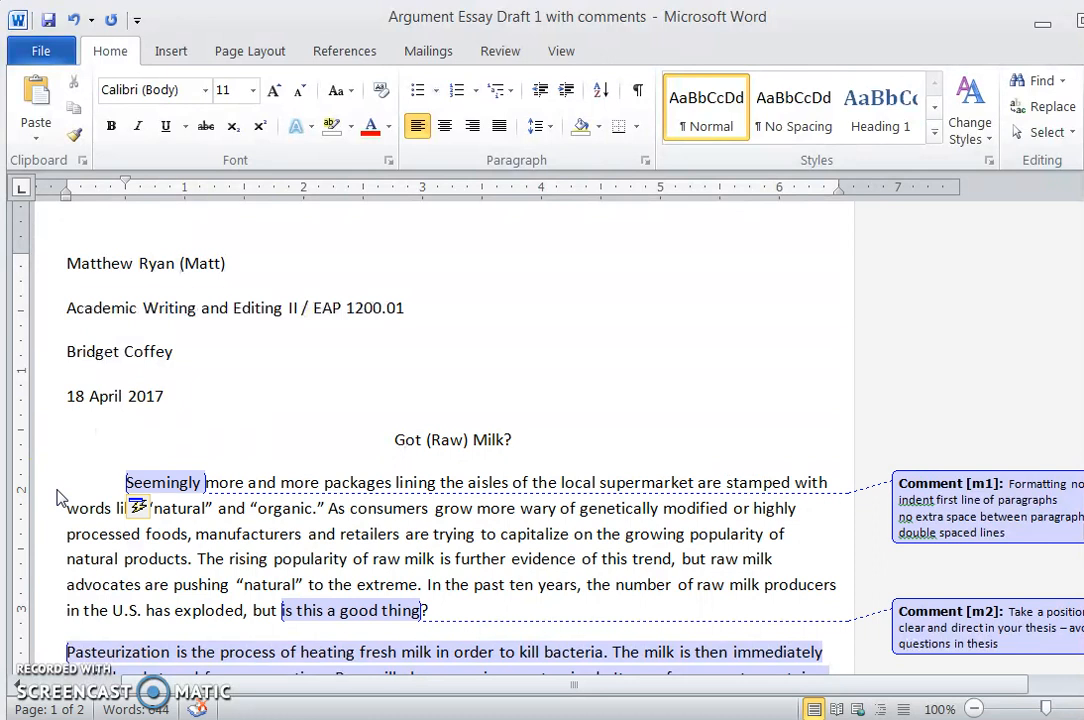
Step: Set the line spacing of the entire document to 2.0
double_click(58, 497)
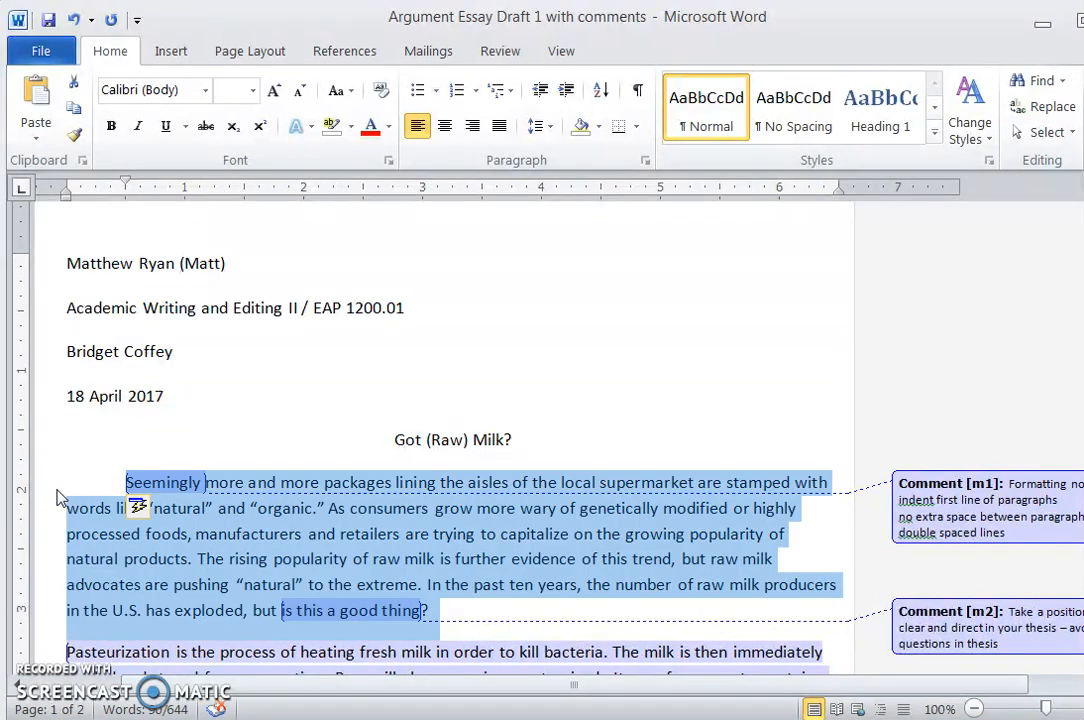
key(ctrl+a)
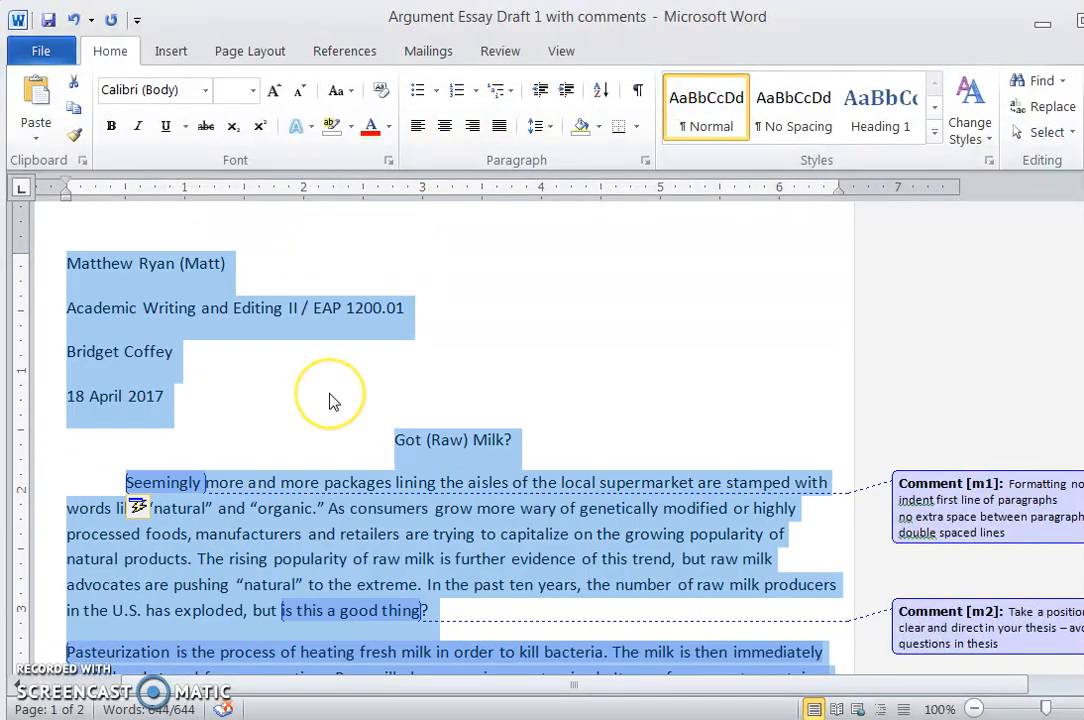
click(548, 127)
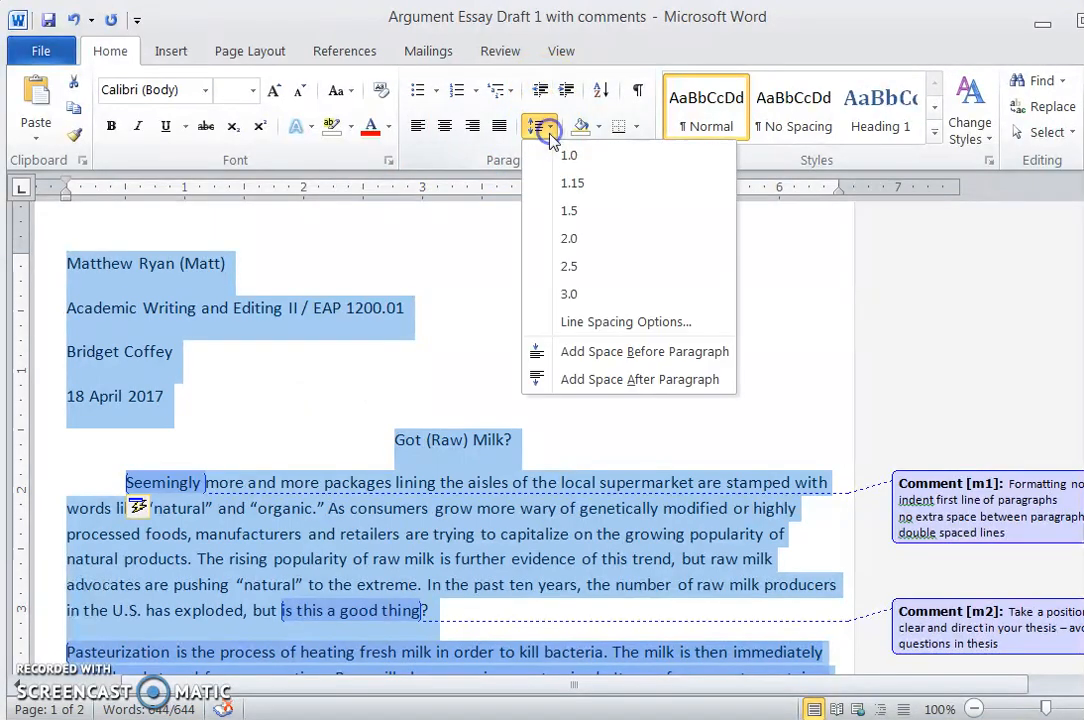
click(576, 236)
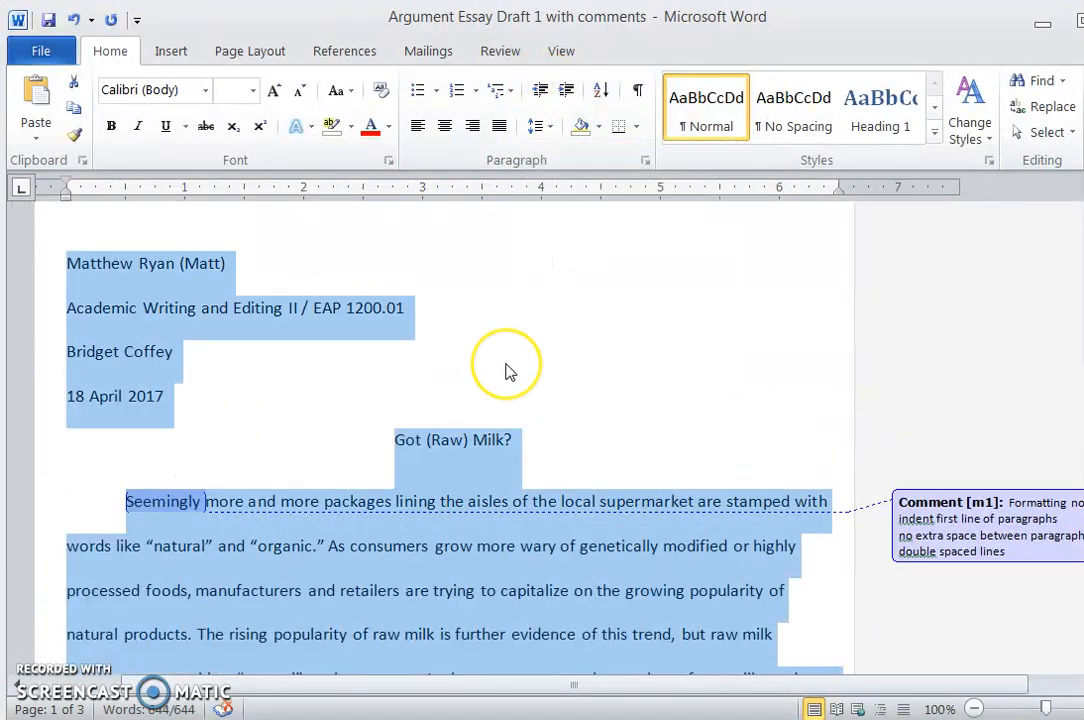
scroll(505, 368, down, 2)
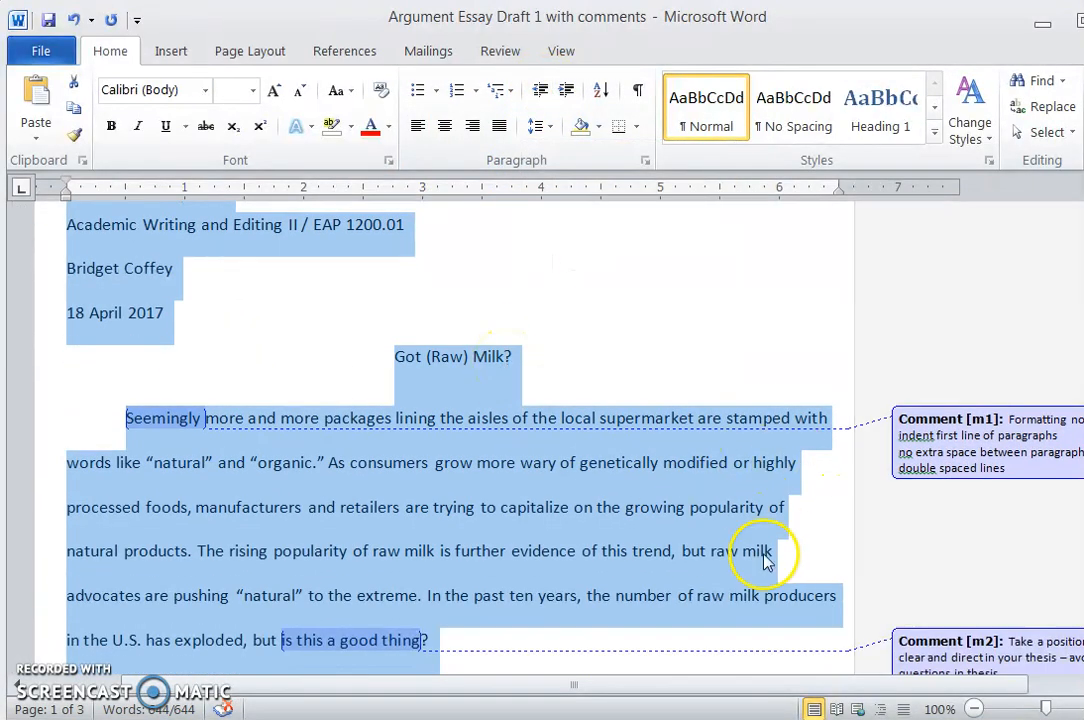
Step: Indent the first line of the second body paragraph, which begins with "Pasteurization"
scroll(491, 614, down, 1)
click(487, 627)
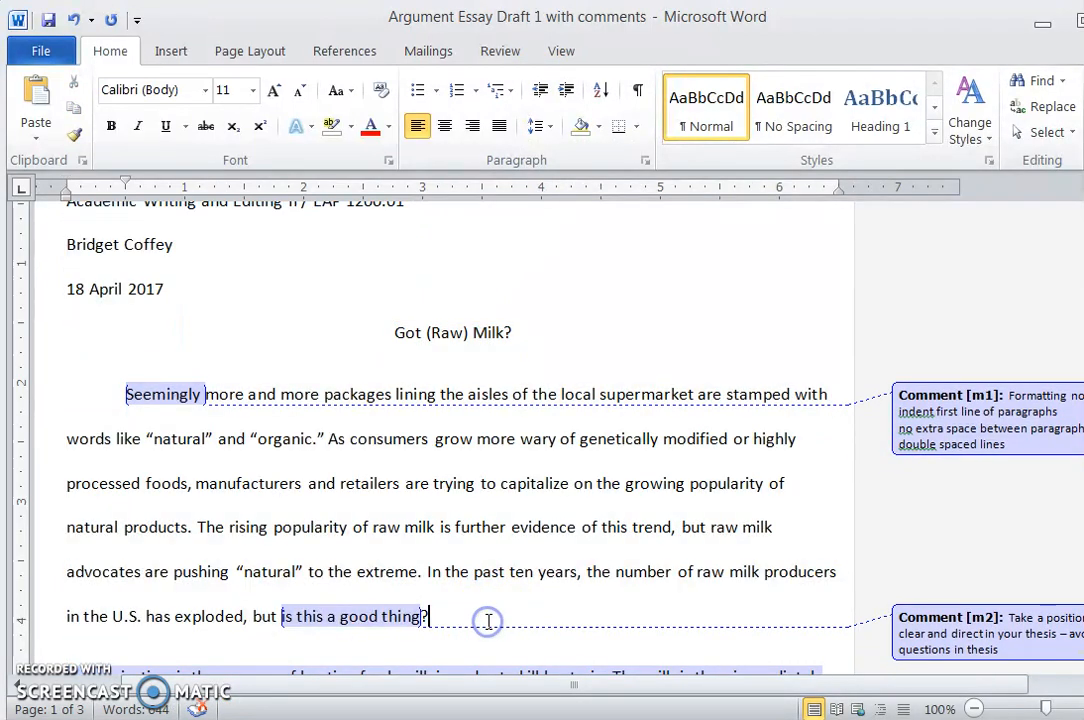
scroll(489, 621, down, 2)
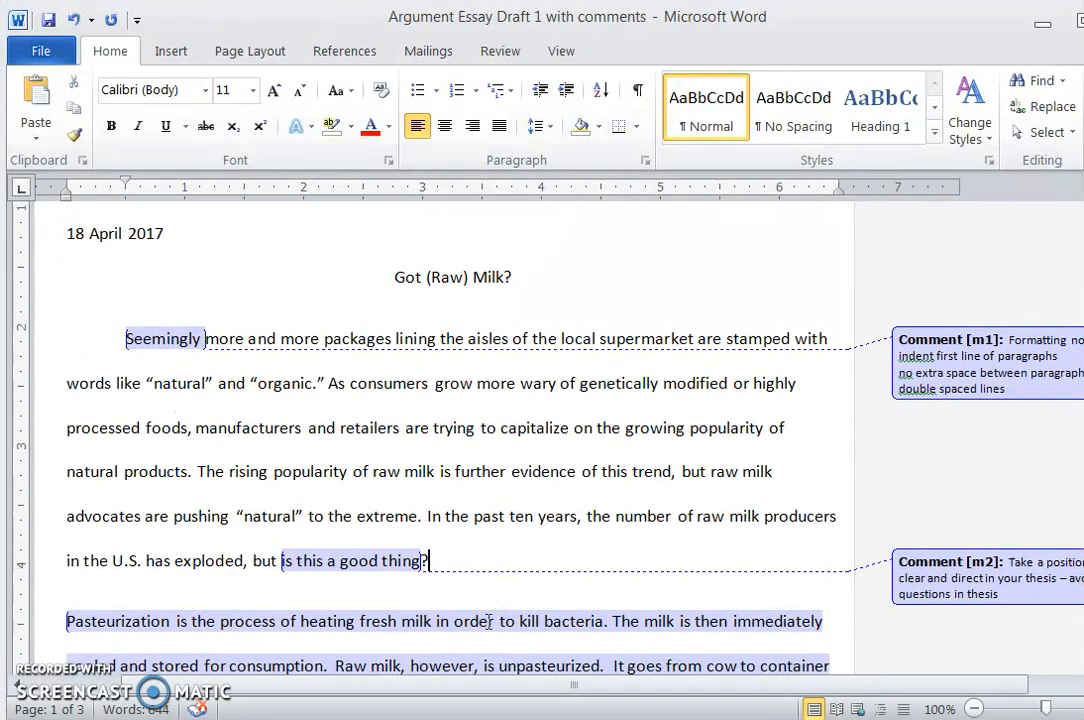
key(Delete)
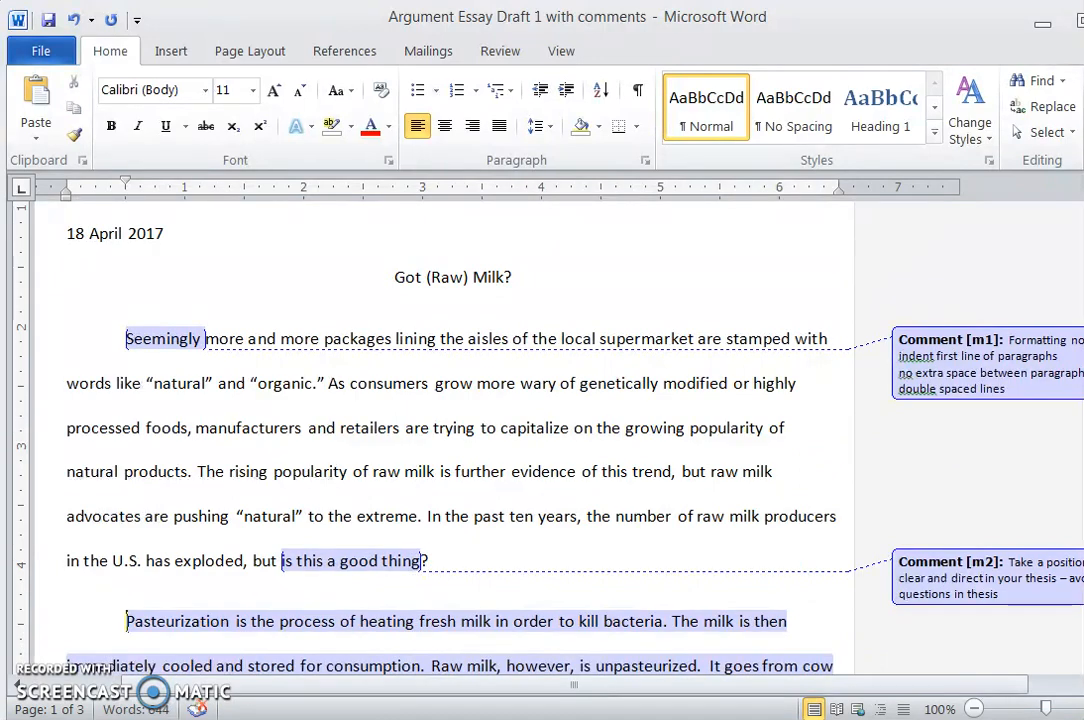
Step: Delete the formatting comment attached to the word "Seemingly" in the first body paragraph
scroll(496, 537, down, 2)
scroll(497, 535, up, 5)
scroll(496, 532, down, 2)
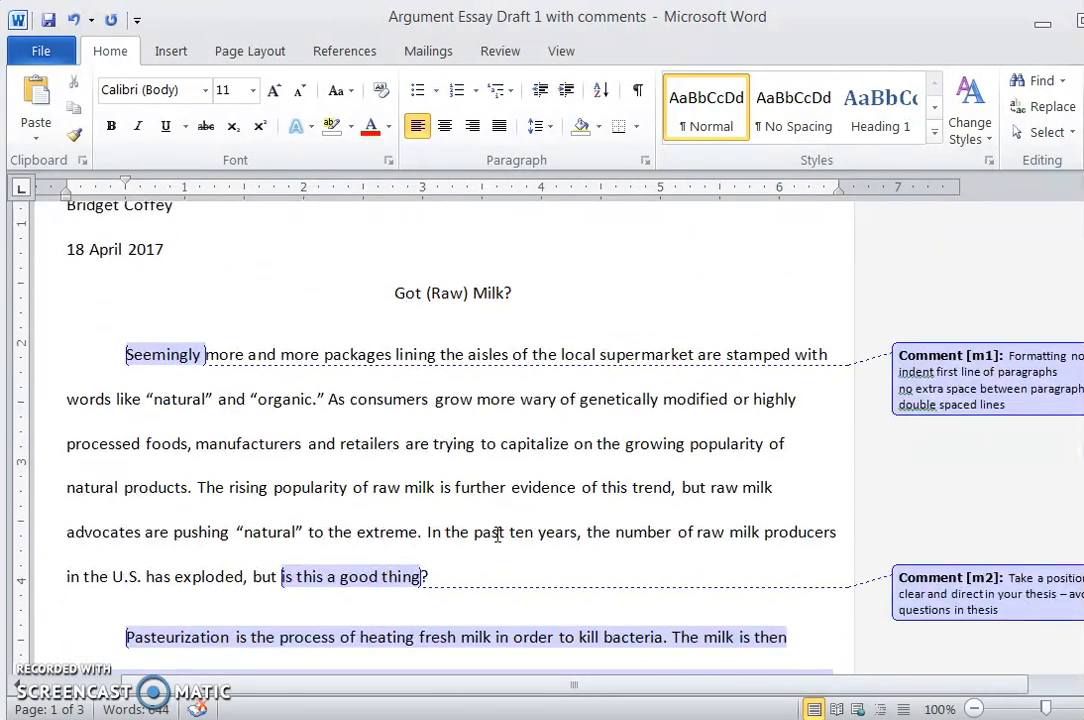
click(1001, 392)
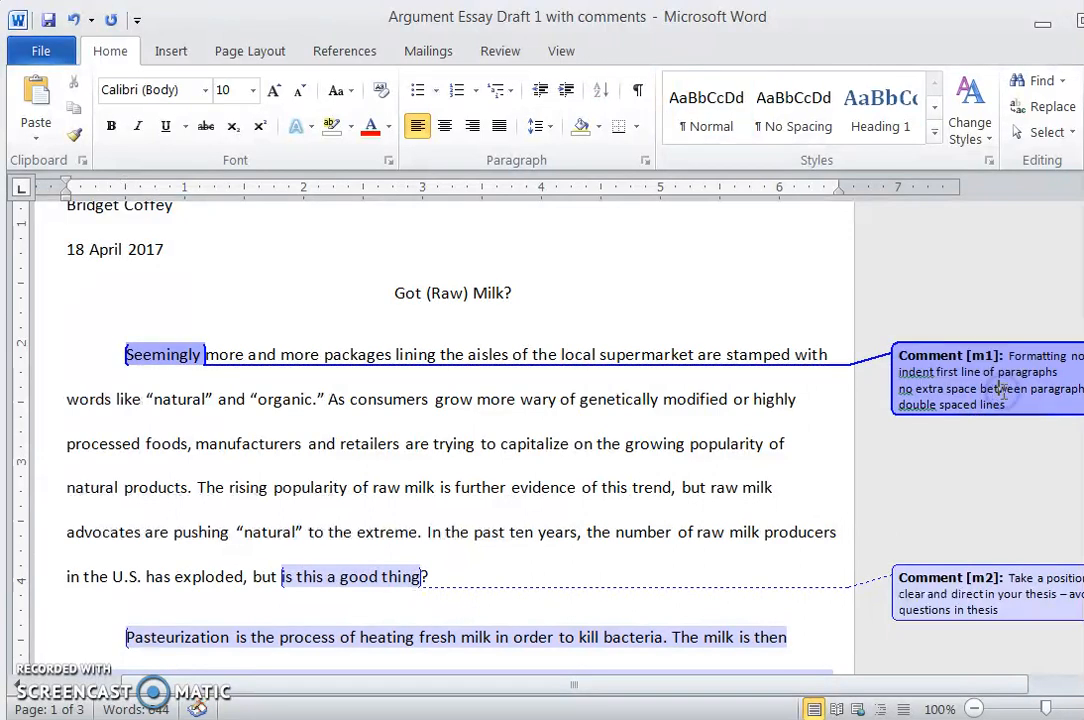
click(500, 51)
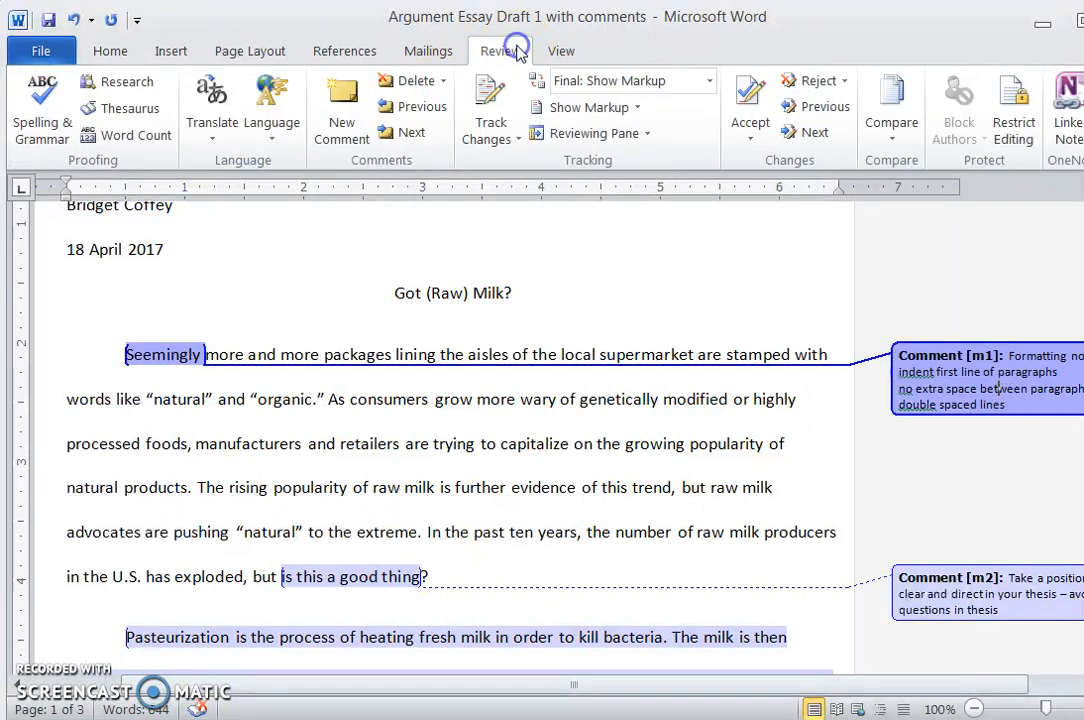
click(400, 86)
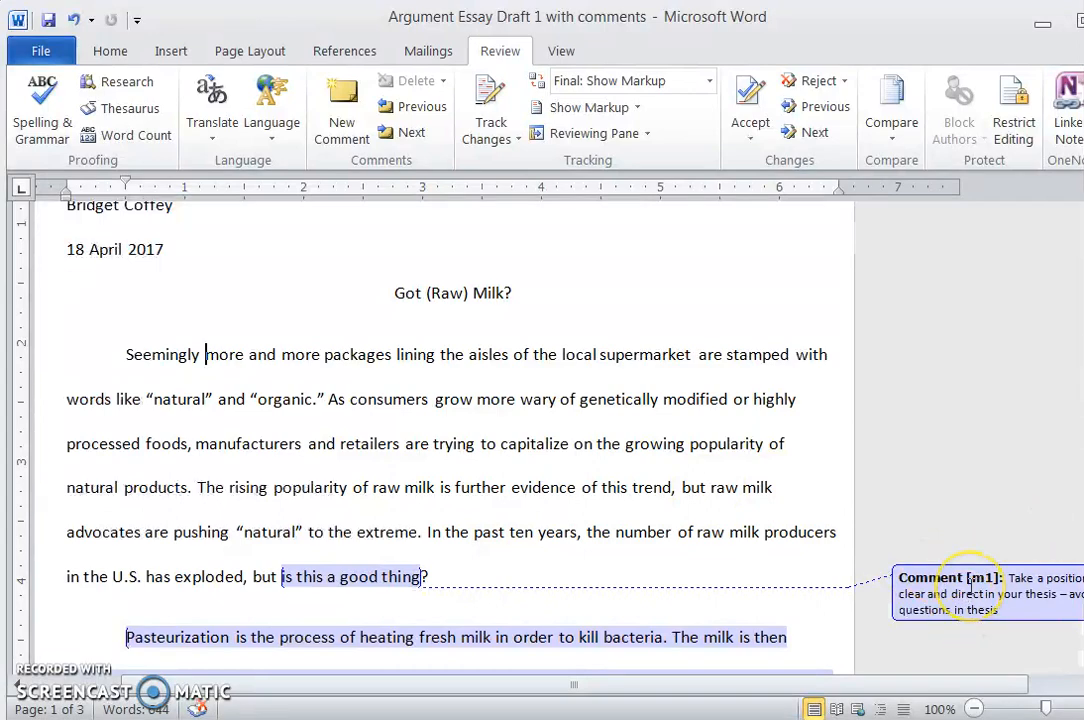
scroll(968, 595, down, 2)
scroll(970, 586, down, 7)
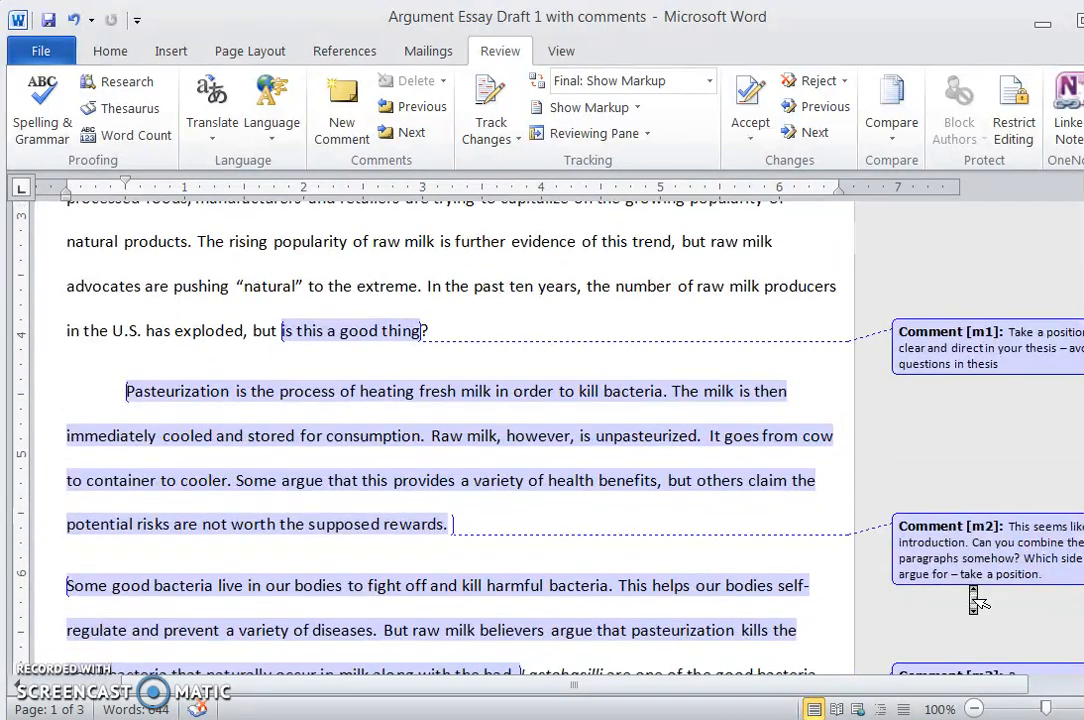
scroll(970, 586, up, 10)
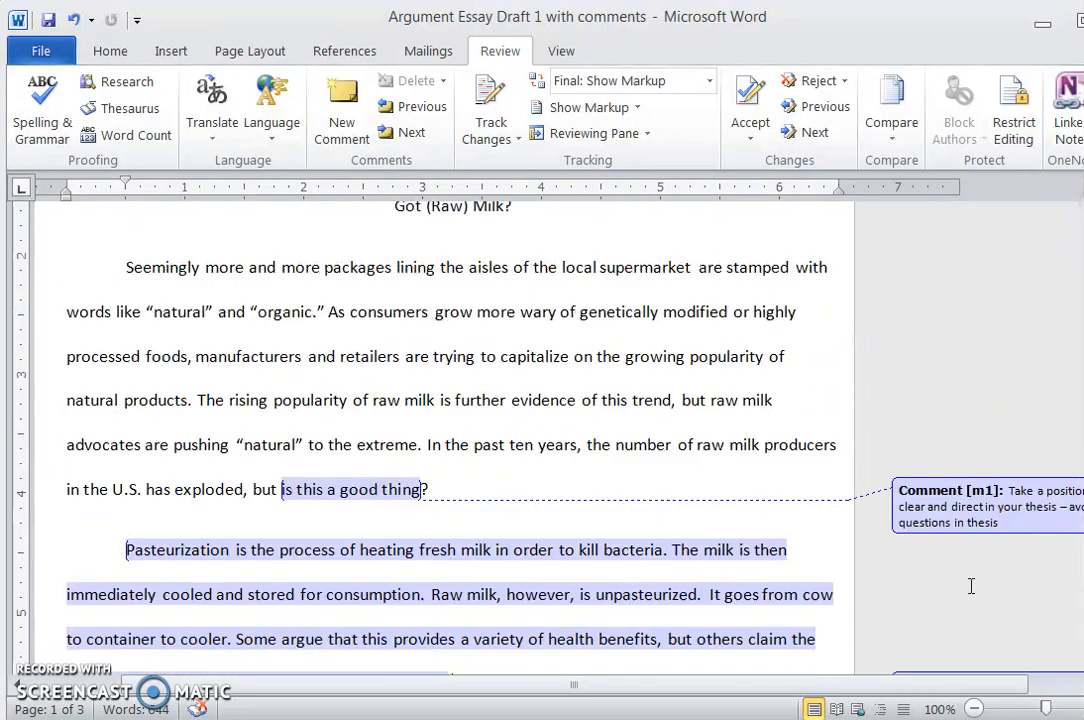
scroll(971, 586, up, 1)
scroll(971, 586, down, 1)
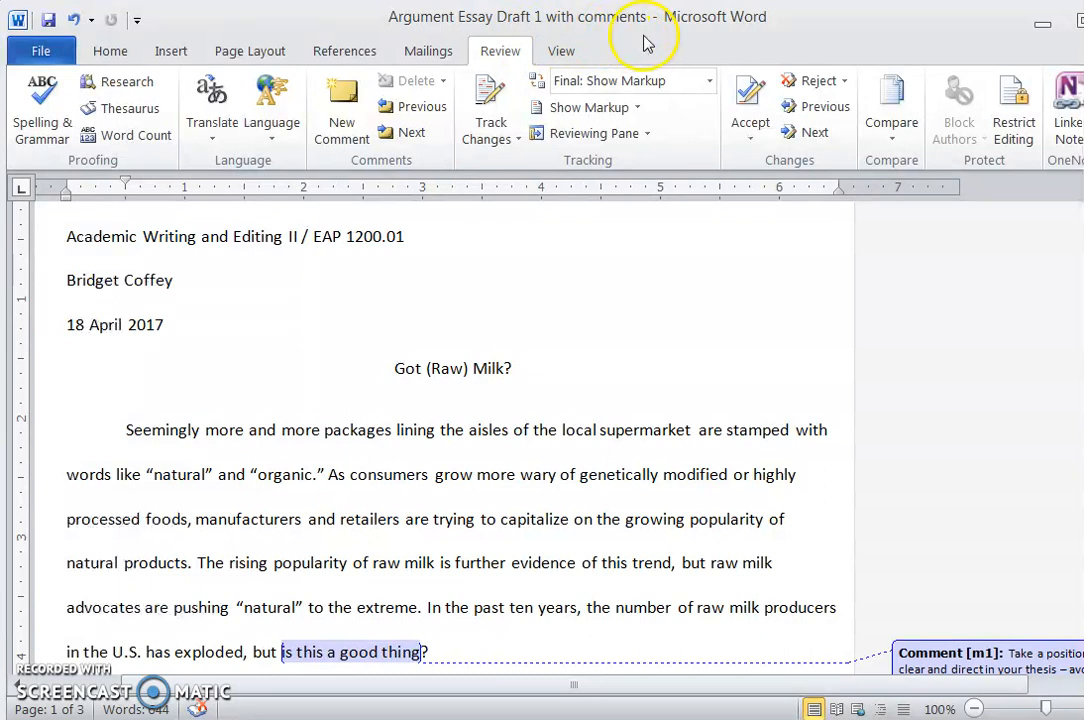
Step: Save the revised essay as a separate Word Document named "Argument Essay Draft 2" in the EAP 1200 folder
click(45, 52)
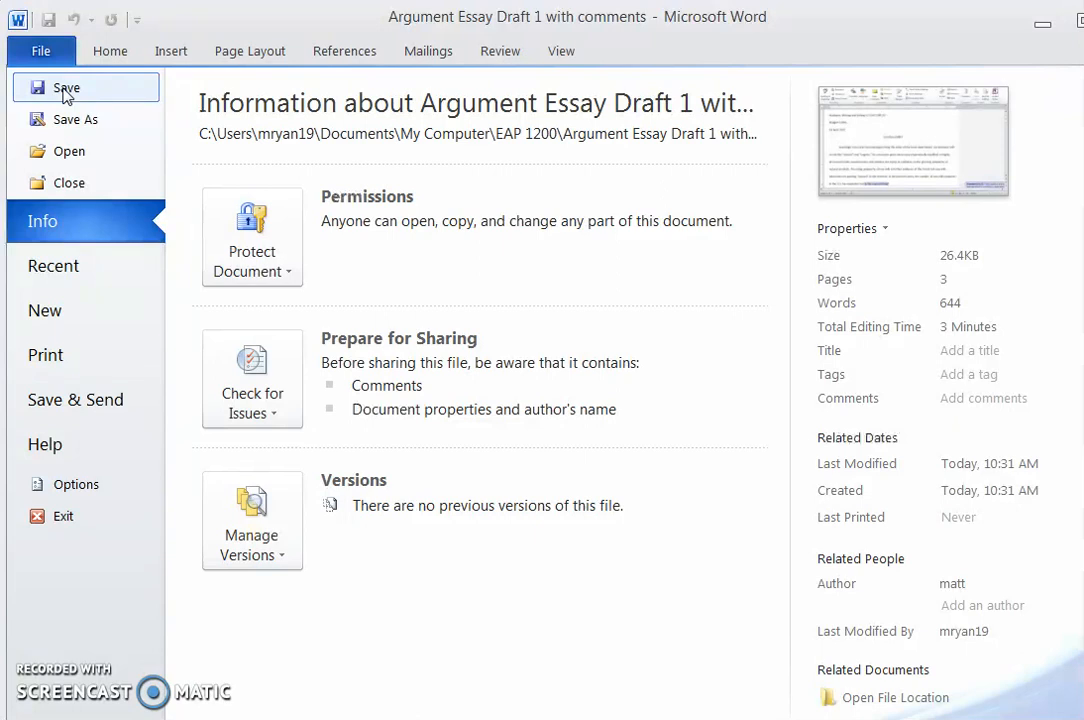
click(118, 122)
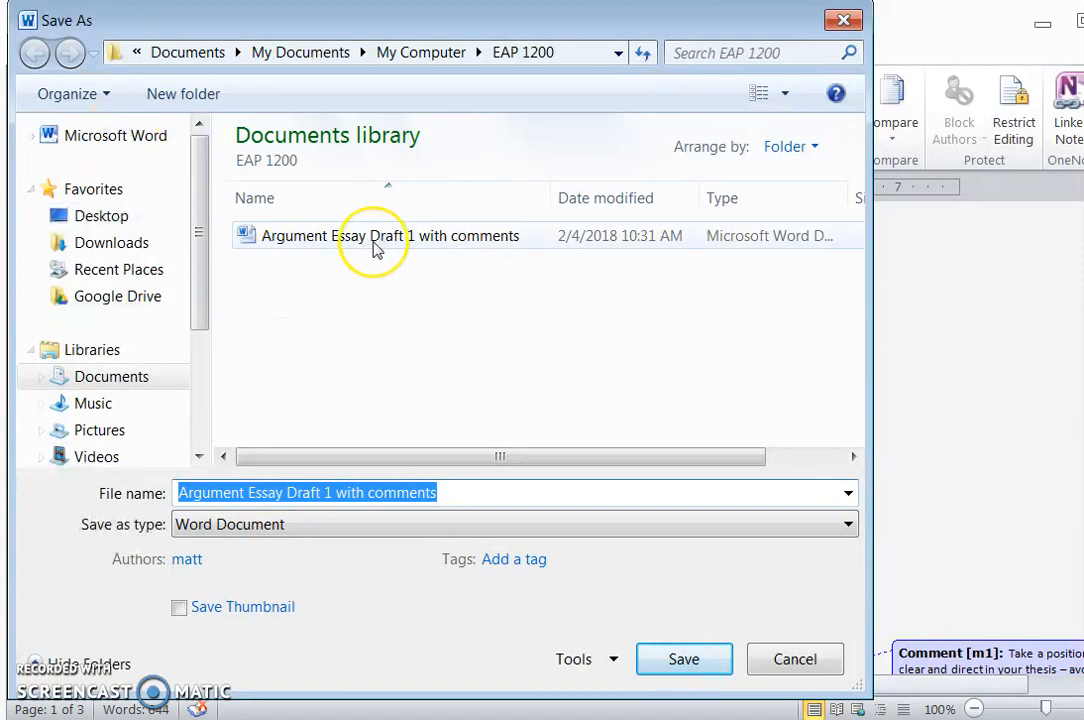
click(330, 493)
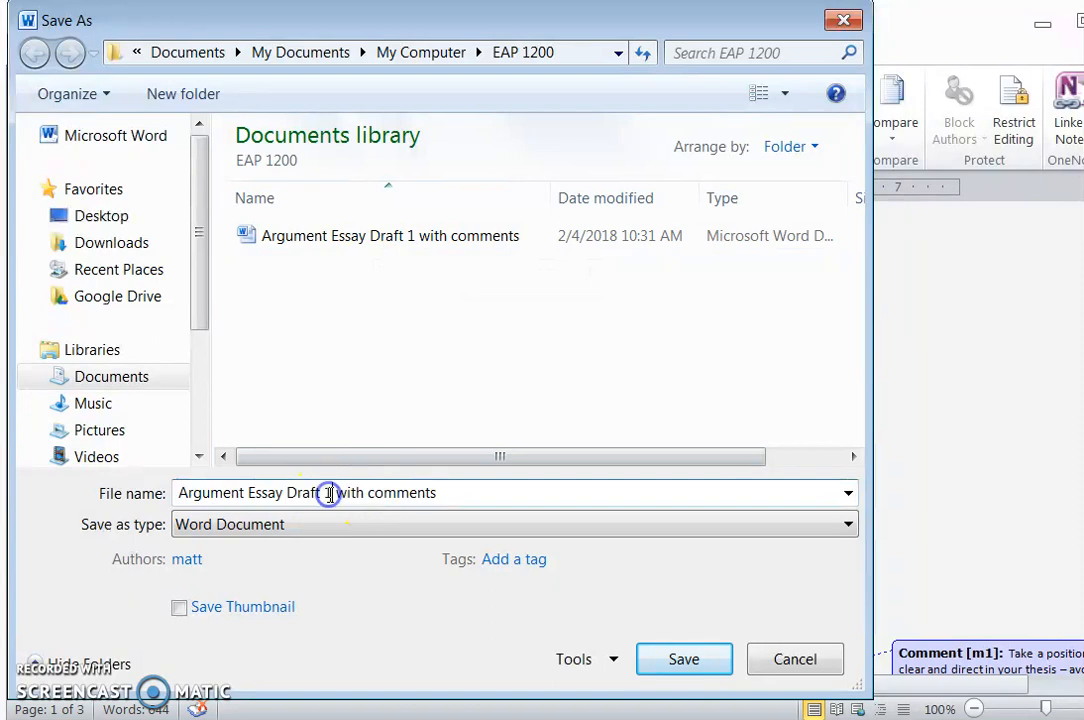
key(shift+Right)
key(shift+Right)
key(shift+Right)
key(shift+Right)
key(shift+Right)
key(shift+Right)
key(shift+Right)
key(shift+Right)
key(shift+Right)
key(shift+Right)
key(shift+Right)
key(shift+Right)
key(shift+Right)
key(shift+Right)
key(shift+Right)
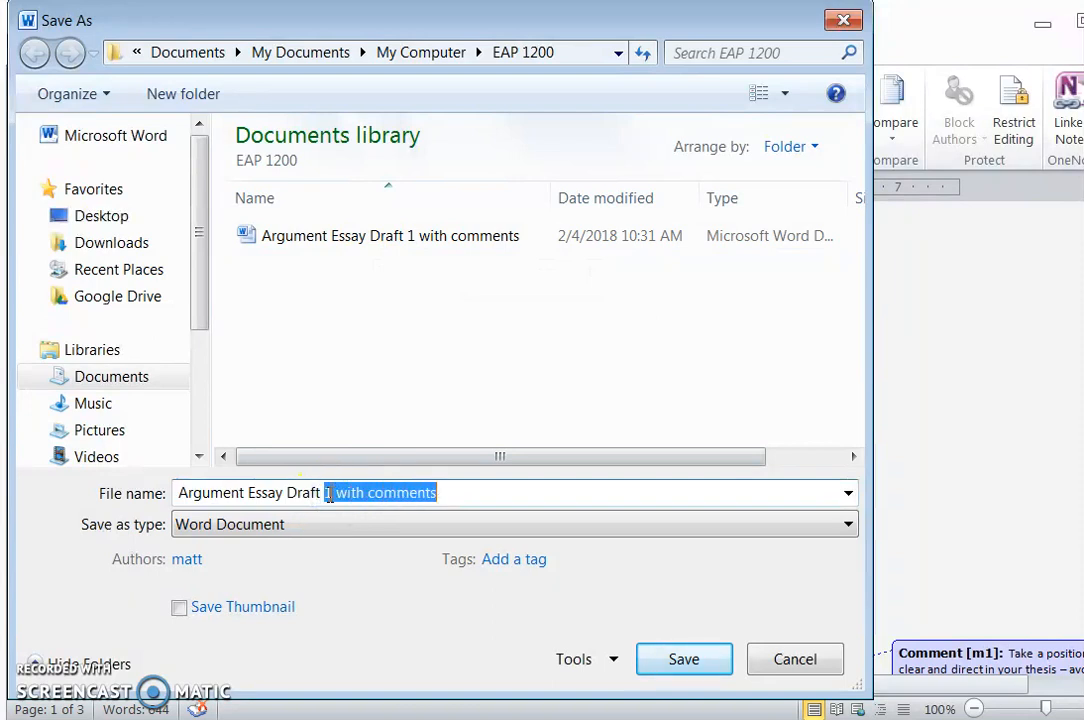
text(2)
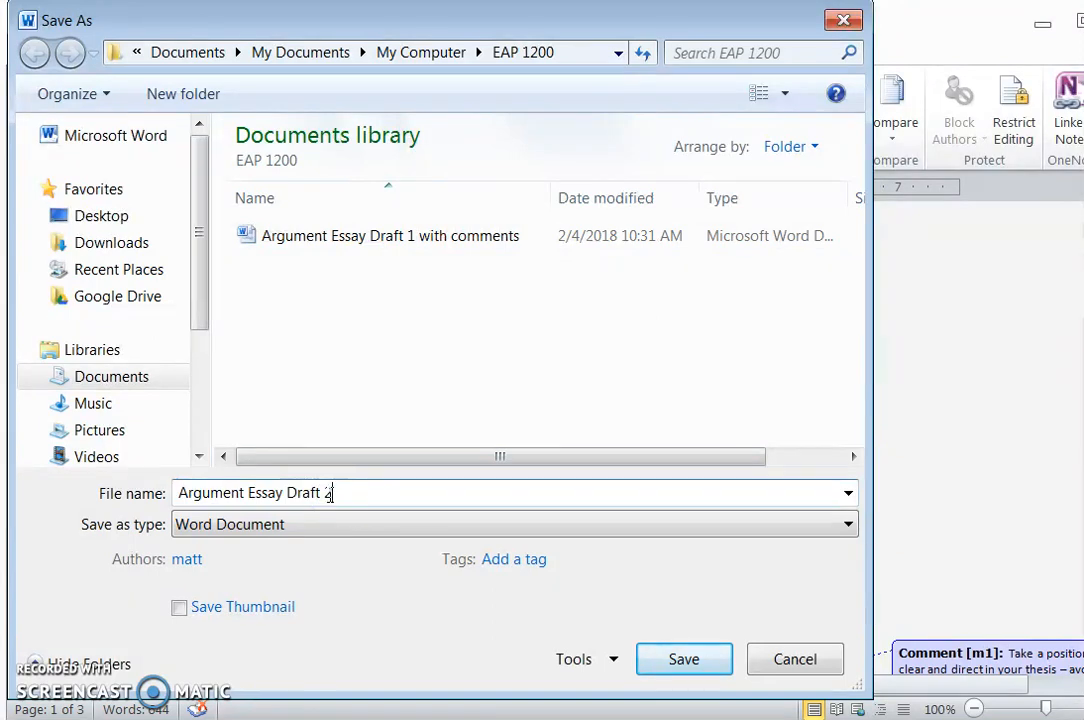
click(685, 675)
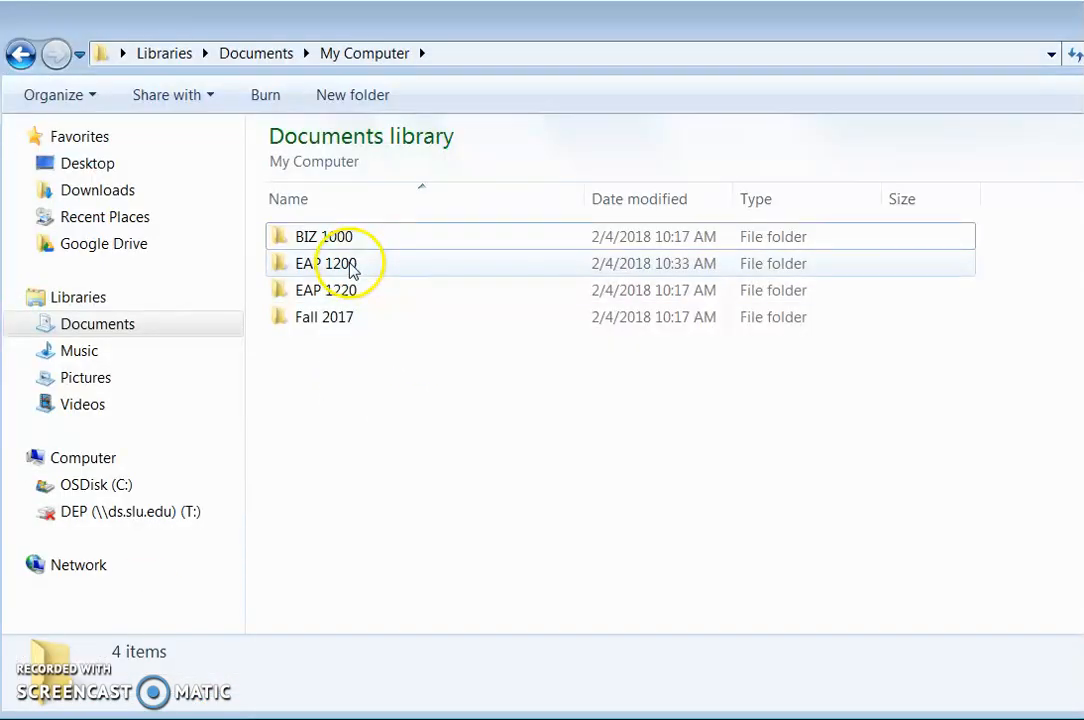
Step: From the EAP 1200 folder in Windows Explorer, open "Argument Essay Draft 1 with comments" and "Argument Essay Draft 2" to compare the versions
double_click(350, 264)
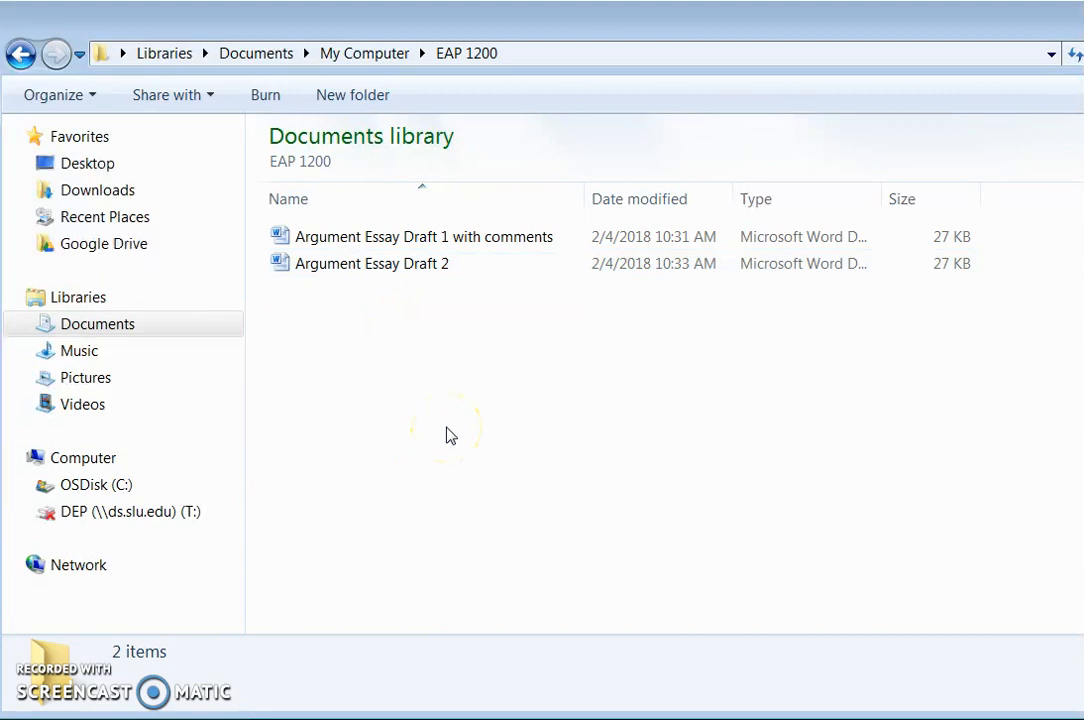
double_click(465, 242)
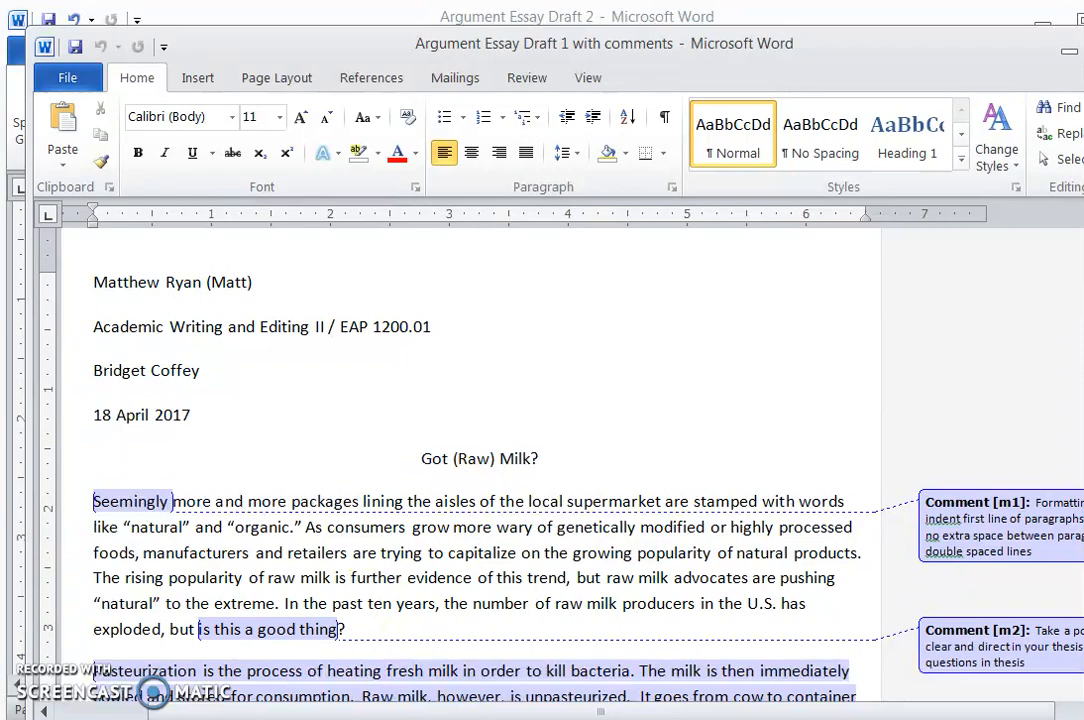
key(alt+Tab)
double_click(388, 265)
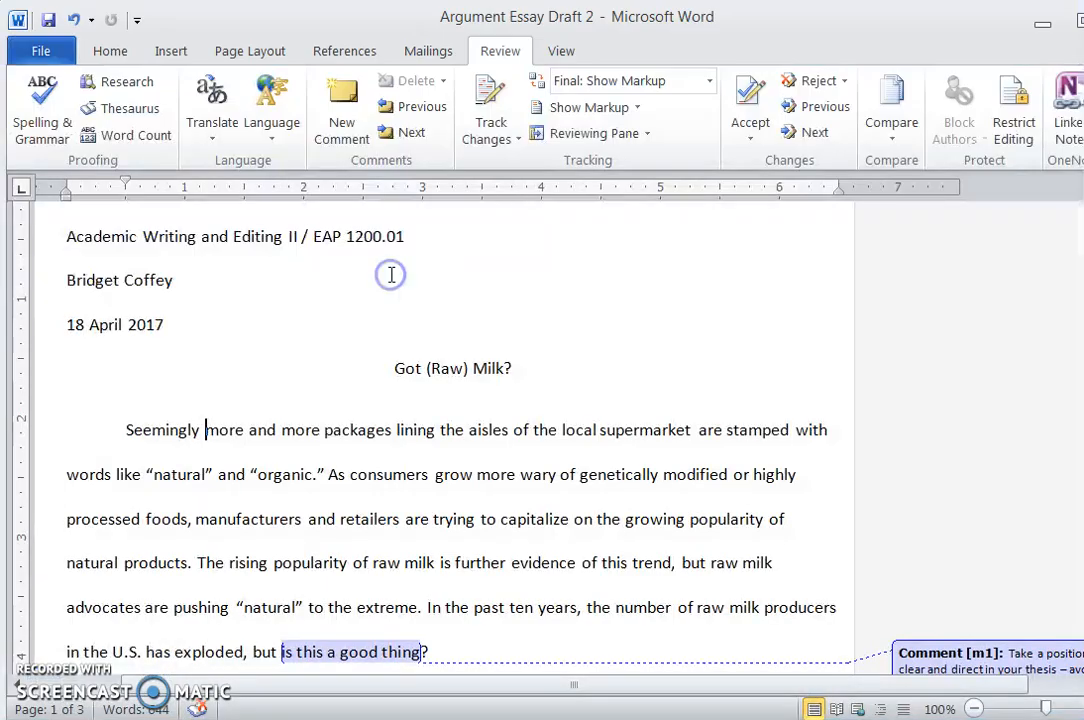
scroll(508, 532, down, 1)
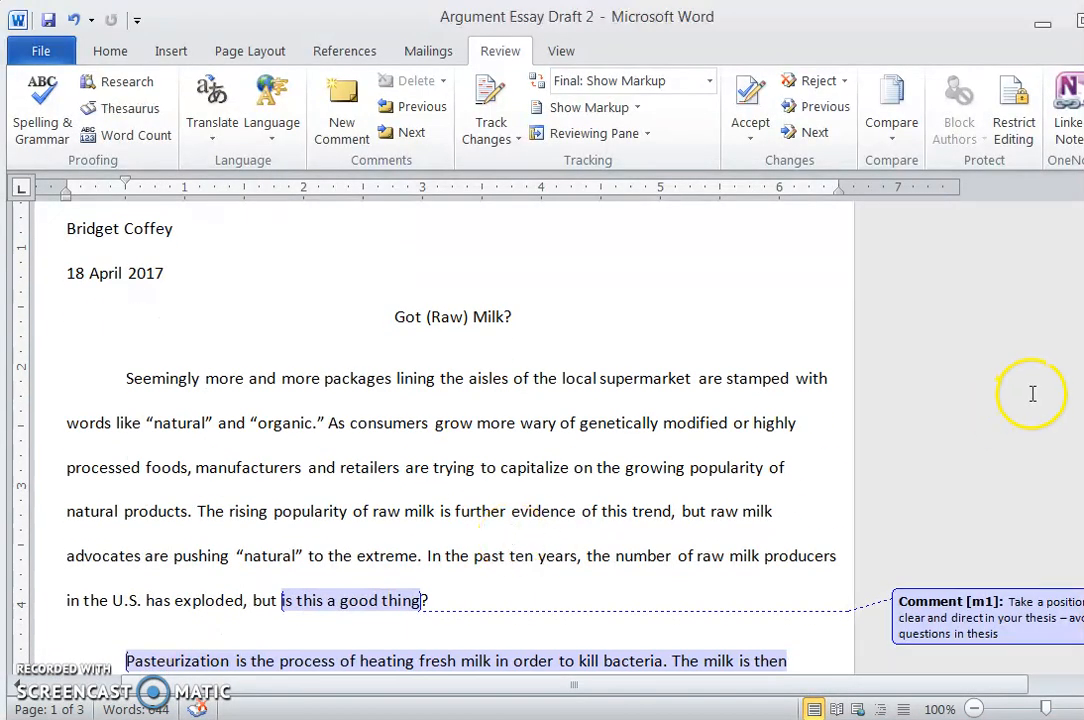